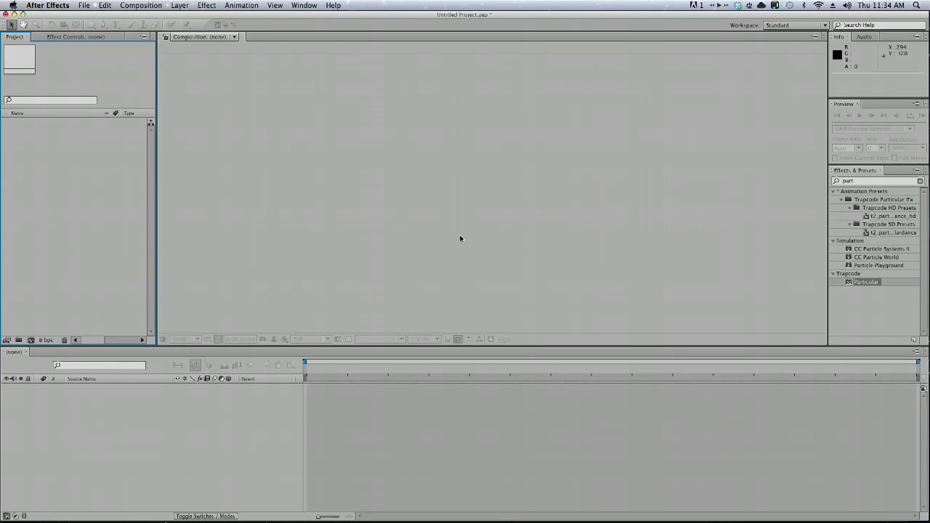
Step: Create Comp 1, a 10-second NTSC DV composition with default settings
{"action": "left_click", "coordinate": [247, 400]}
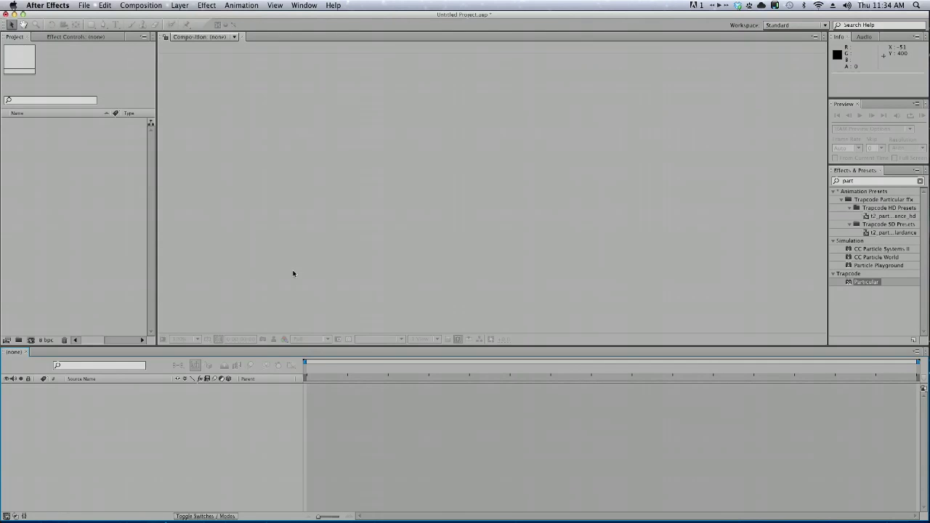
{"action": "left_click", "coordinate": [141, 5]}
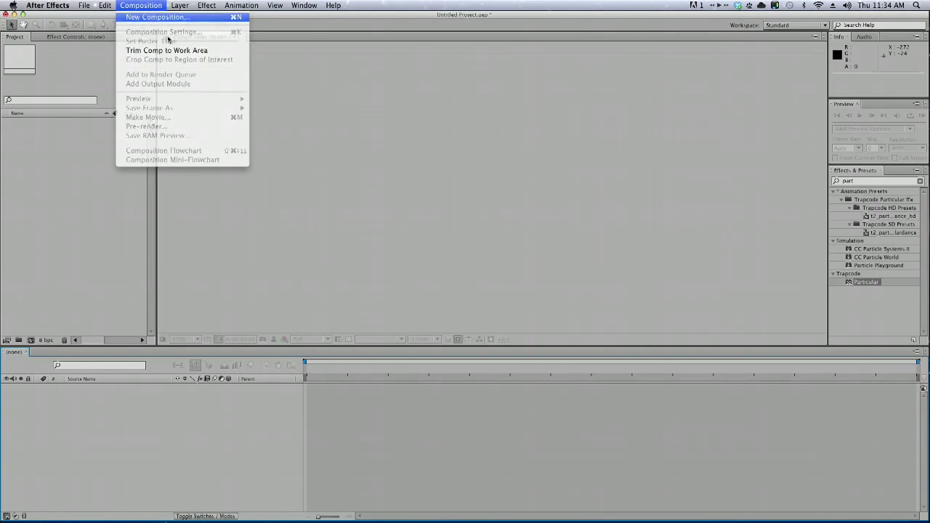
{"action": "left_click", "coordinate": [149, 17]}
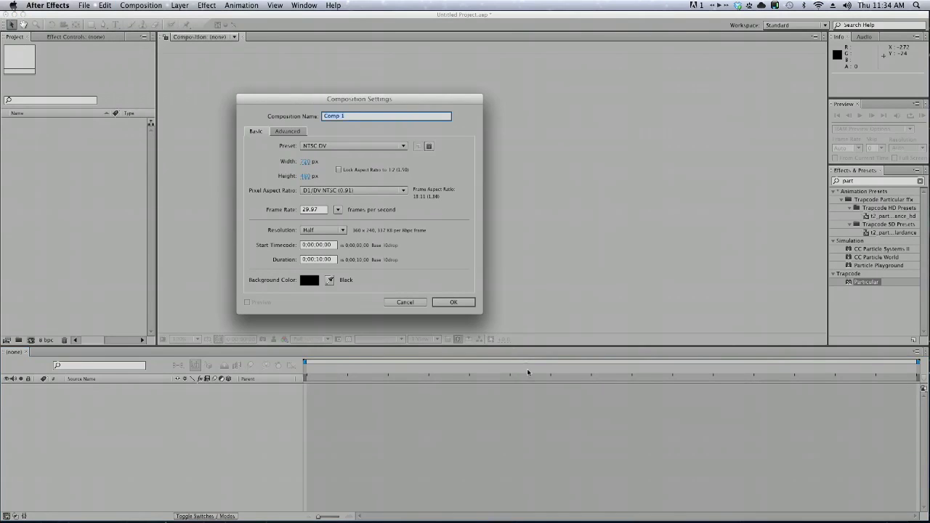
{"action": "left_click", "coordinate": [445, 301]}
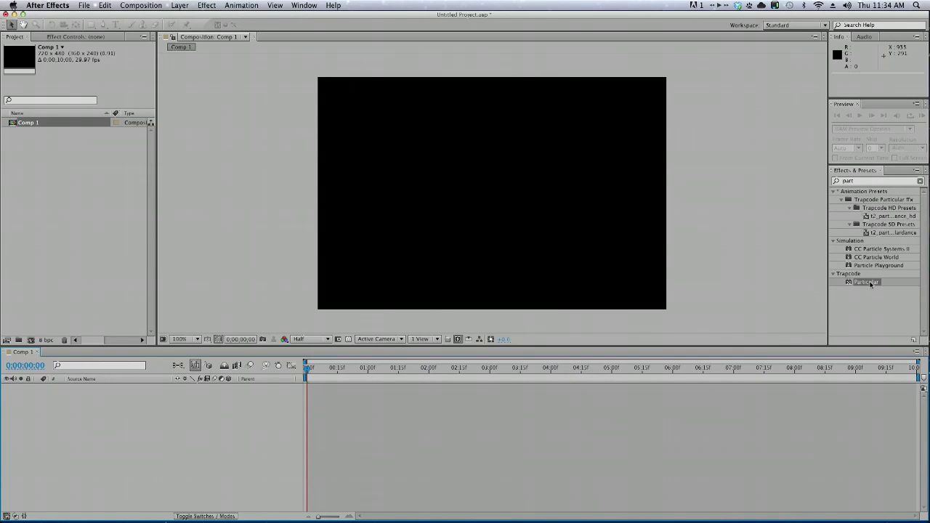
Step: Add a default white solid, apply Trapcode Particular, and scrub to about 6 seconds
{"action": "left_click", "coordinate": [179, 5]}
{"action": "mouse_move", "coordinate": [186, 17]}
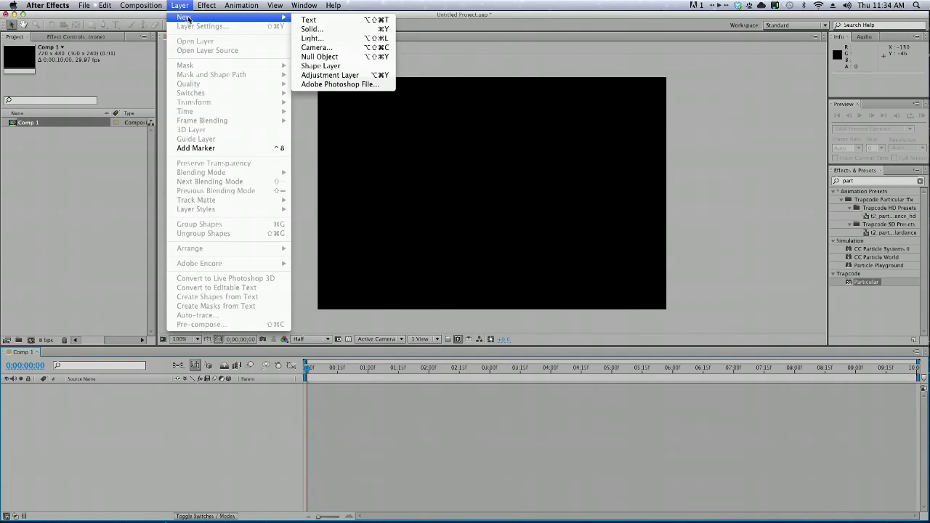
{"action": "left_click", "coordinate": [309, 29]}
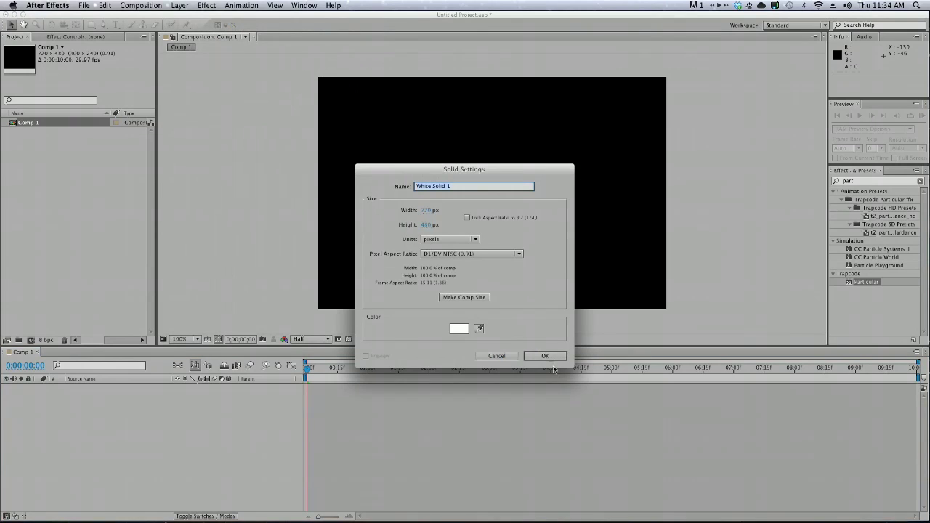
{"action": "left_click", "coordinate": [554, 355]}
{"action": "double_click", "coordinate": [858, 282]}
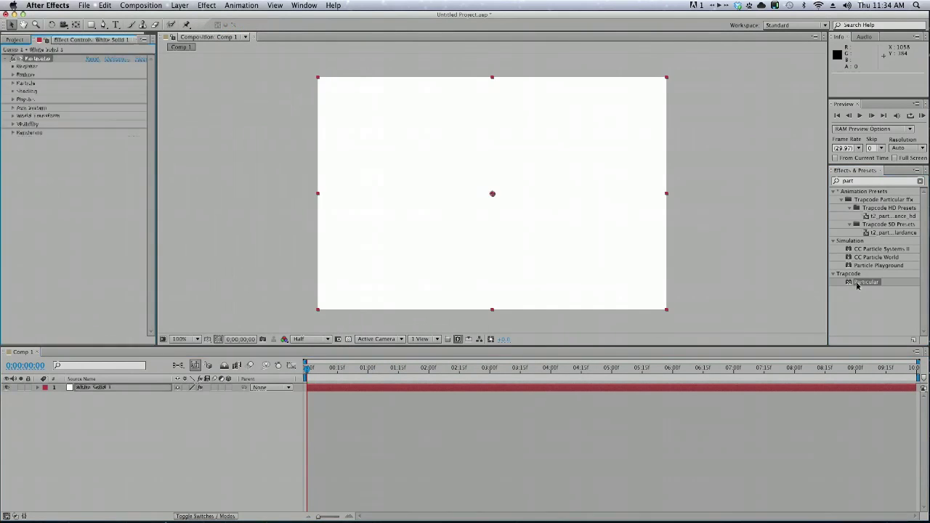
{"action": "left_click_drag", "start_coordinate": [320, 371], "coordinate": [660, 369]}
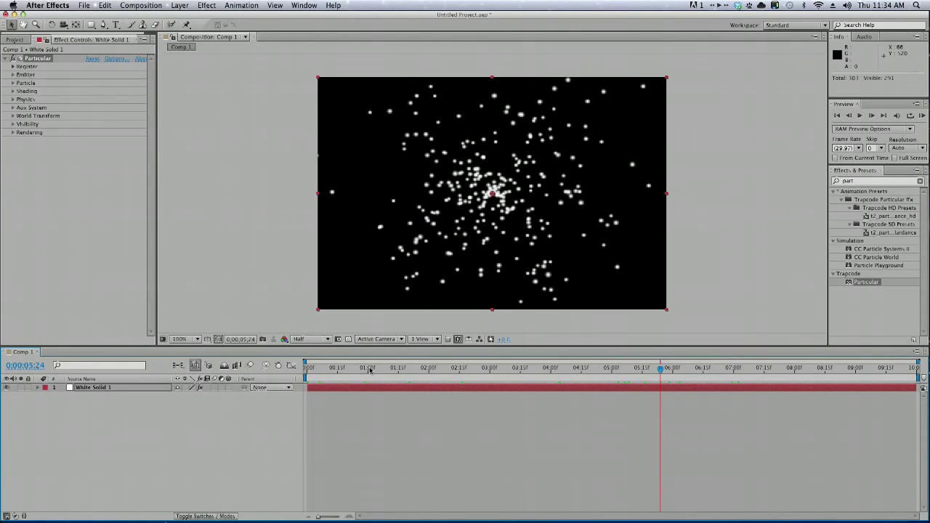
{"action": "left_click_drag", "start_coordinate": [369, 370], "coordinate": [703, 370]}
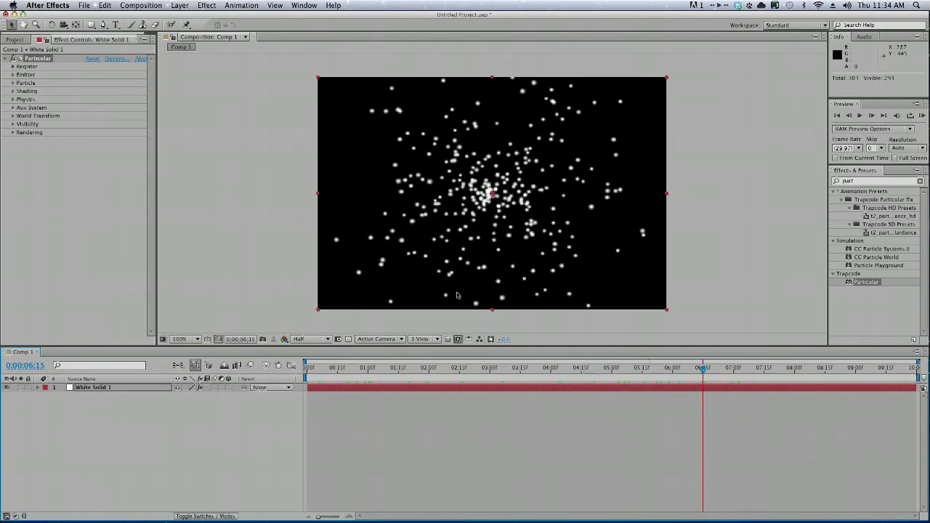
Step: Change Comp 1's duration to 20 seconds in Composition Settings
{"action": "left_click", "coordinate": [141, 5]}
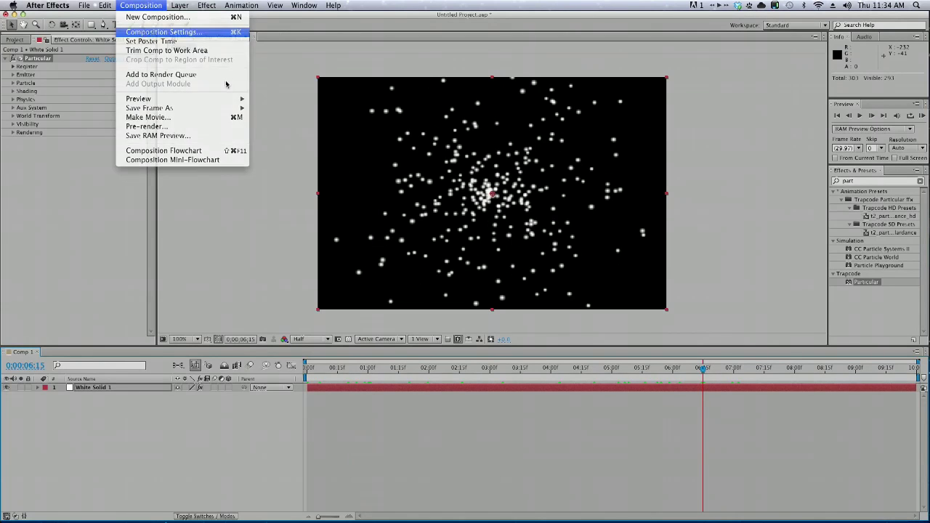
{"action": "left_click", "coordinate": [163, 32]}
{"action": "left_click", "coordinate": [320, 259]}
{"action": "key", "text": "BackSpace"}
{"action": "type", "text": "3"}
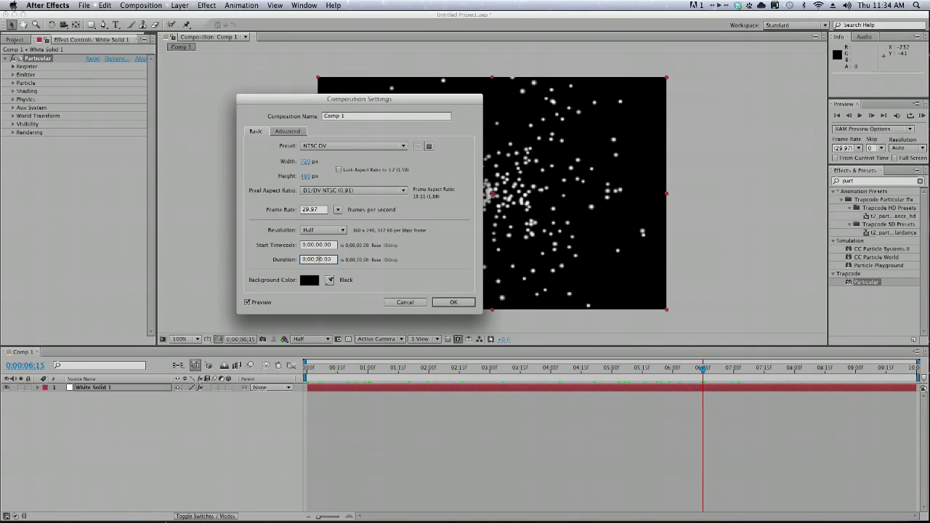
{"action": "key", "text": "Return"}
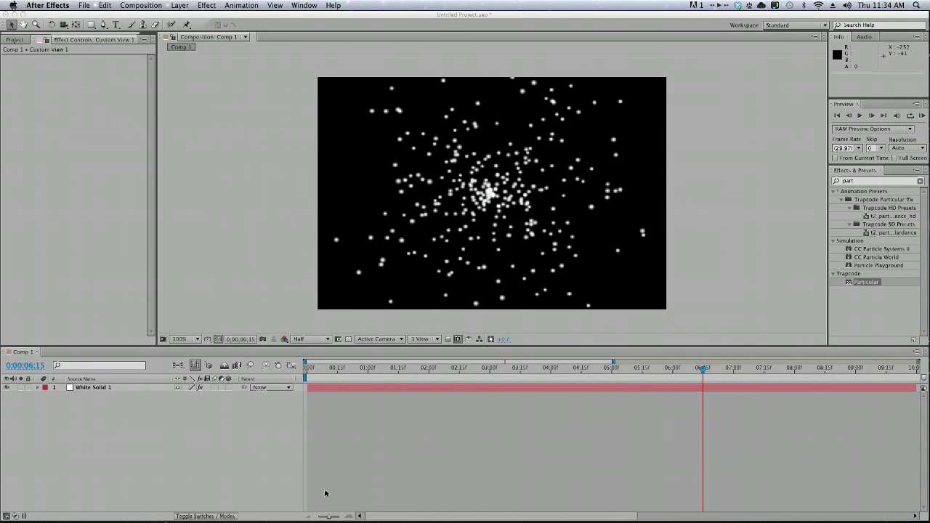
Step: Extend the White Solid 1 layer's out point to the end of the comp
{"action": "left_click", "coordinate": [325, 388]}
{"action": "left_click_drag", "start_coordinate": [329, 516], "coordinate": [317, 516]}
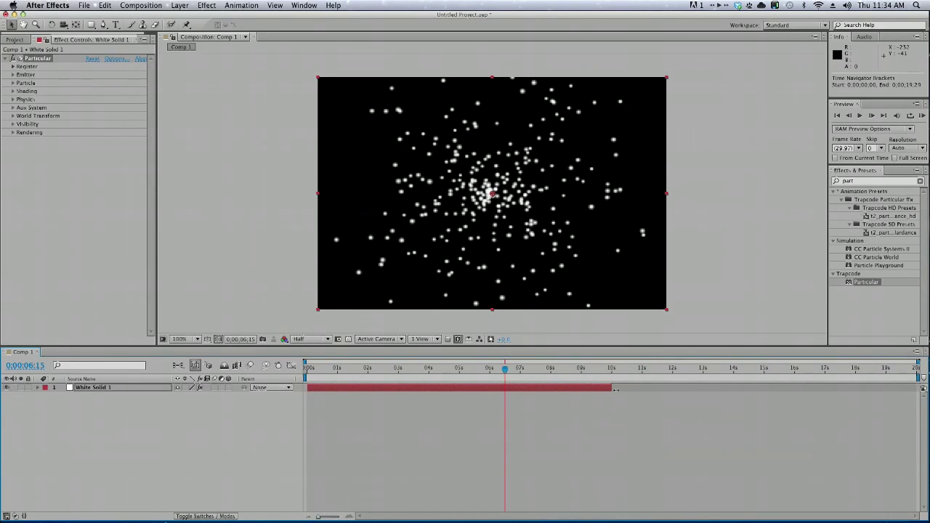
{"action": "left_click_drag", "start_coordinate": [615, 389], "coordinate": [918, 388]}
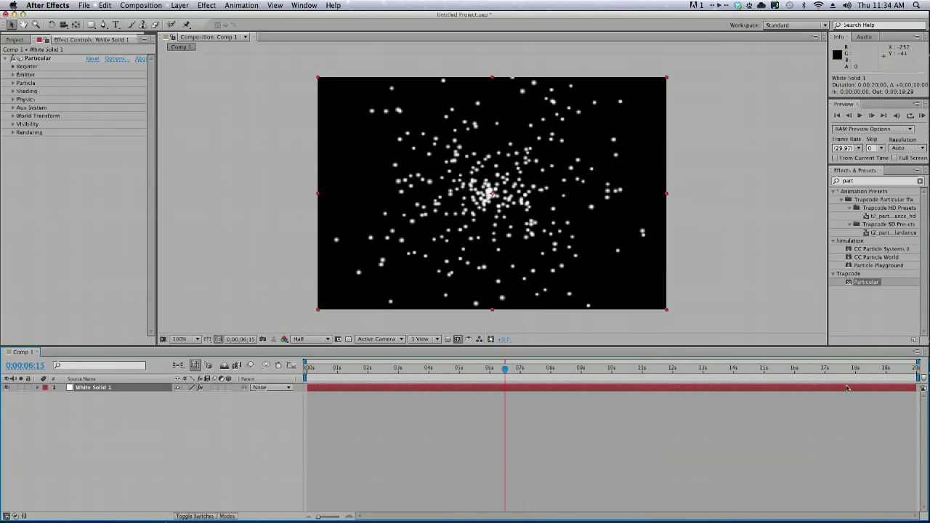
Step: Add a hold keyframe for Particular's Emitter Particles/sec at 0 seconds
{"action": "key", "text": "e"}
{"action": "left_click", "coordinate": [54, 396]}
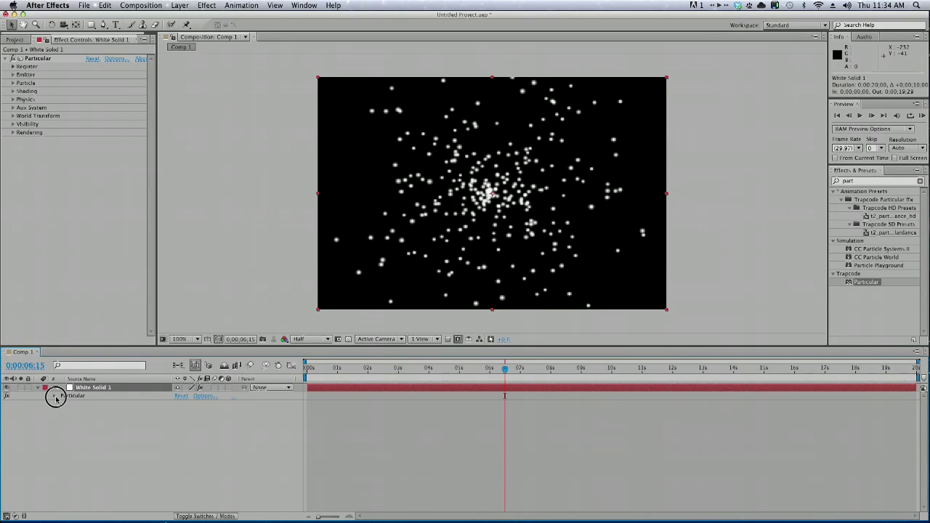
{"action": "left_click_drag", "start_coordinate": [363, 369], "coordinate": [306, 368]}
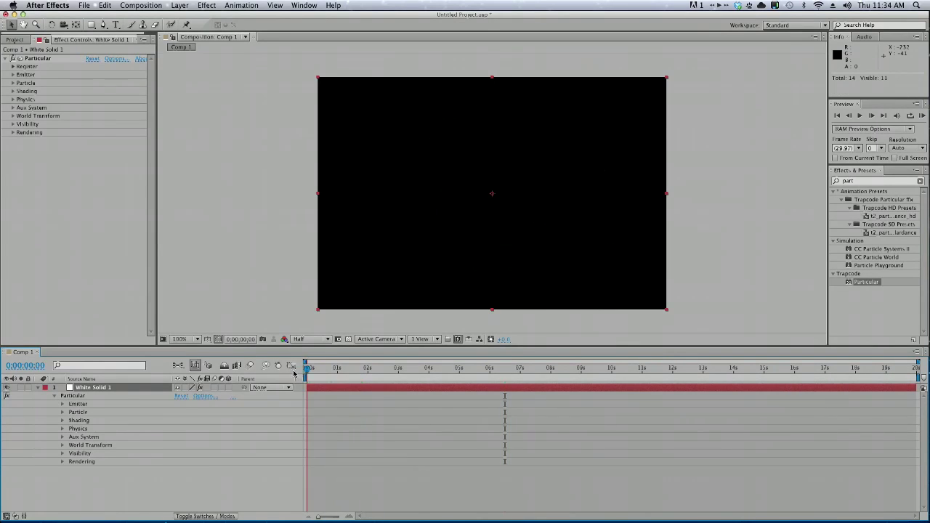
{"action": "left_click", "coordinate": [63, 404]}
{"action": "scroll", "coordinate": [94, 408], "scroll_direction": "down", "scroll_amount": 1}
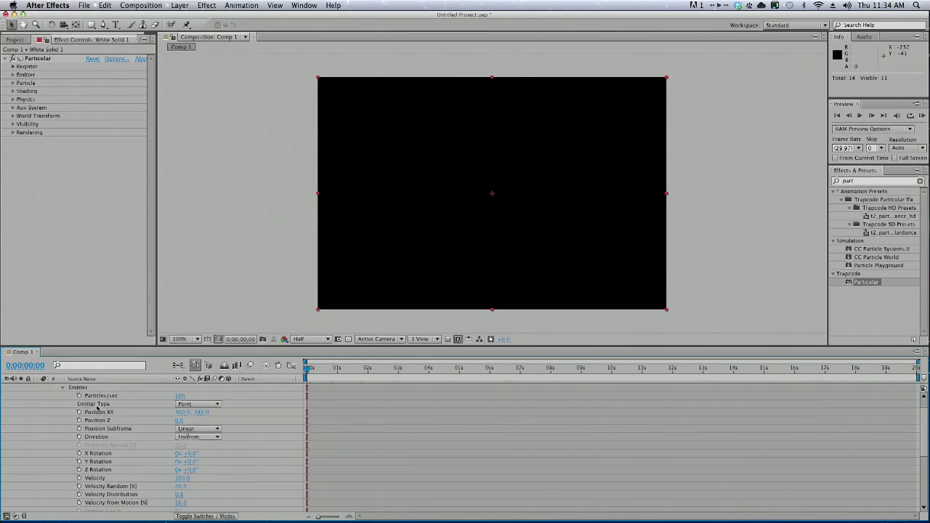
{"action": "left_click", "coordinate": [79, 395]}
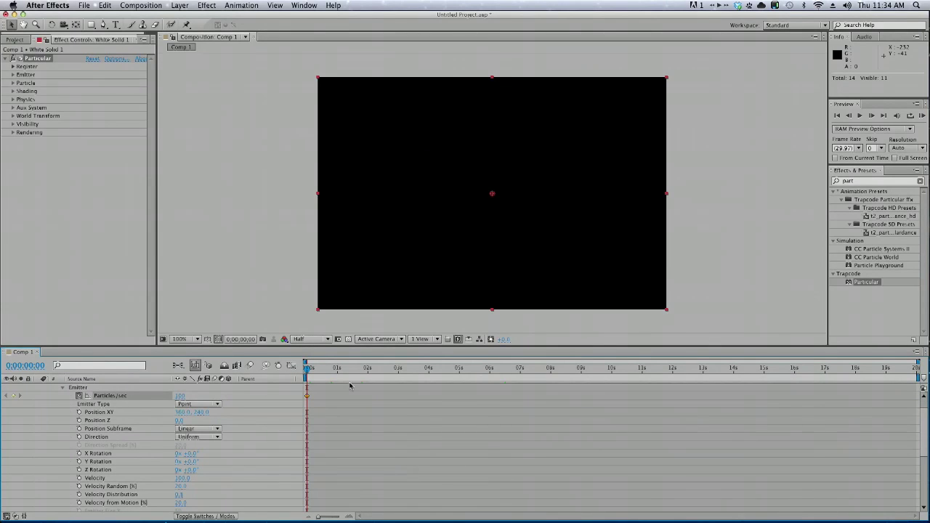
{"action": "right_click", "coordinate": [306, 396]}
{"action": "left_click", "coordinate": [352, 461]}
Step: Set Particles/sec to 0 at 10 seconds and scrub to check emission stops
{"action": "left_click_drag", "start_coordinate": [605, 373], "coordinate": [612, 375]}
{"action": "left_click", "coordinate": [612, 373]}
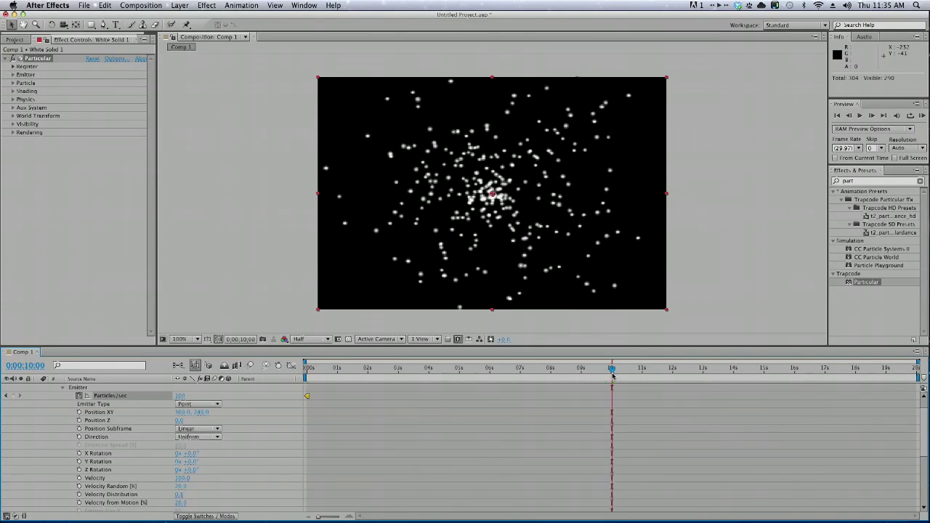
{"action": "left_click", "coordinate": [182, 396]}
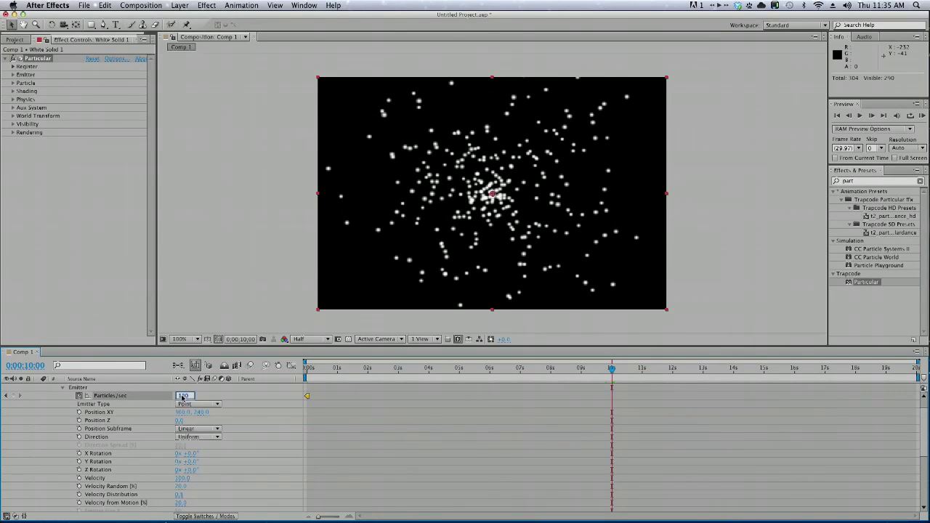
{"action": "key", "text": "Return"}
{"action": "left_click_drag", "start_coordinate": [612, 369], "coordinate": [378, 369]}
{"action": "left_click_drag", "start_coordinate": [533, 375], "coordinate": [763, 377]}
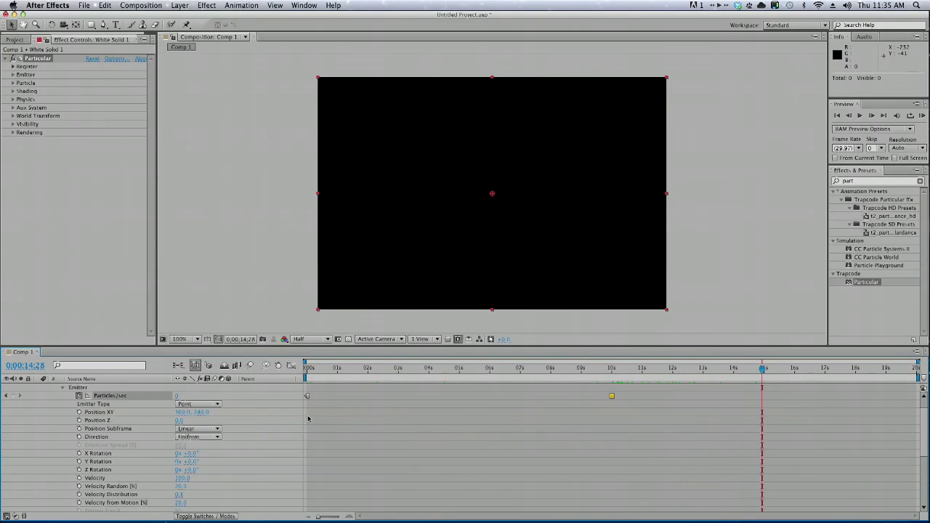
{"action": "scroll", "coordinate": [195, 405], "scroll_direction": "up", "scroll_amount": 2}
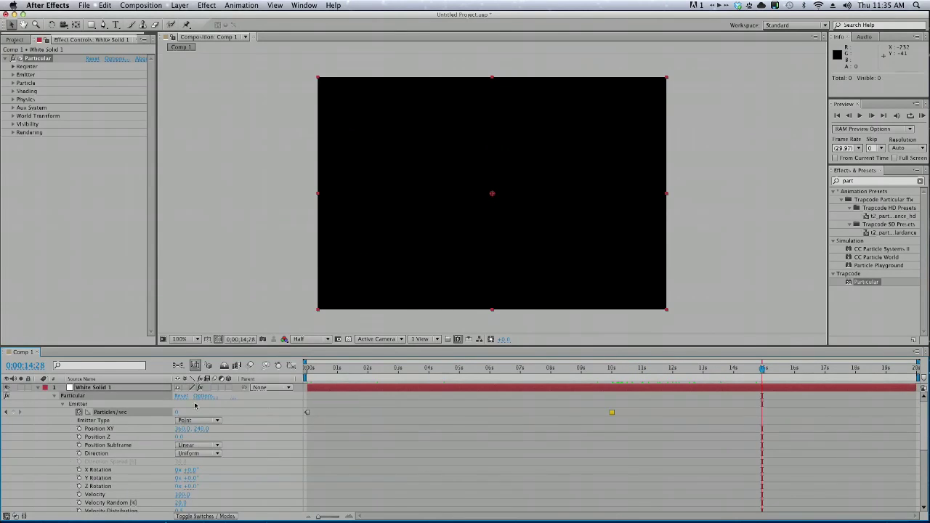
Step: Rename Comp 1 to Emitter in the Project panel
{"action": "left_click", "coordinate": [37, 387]}
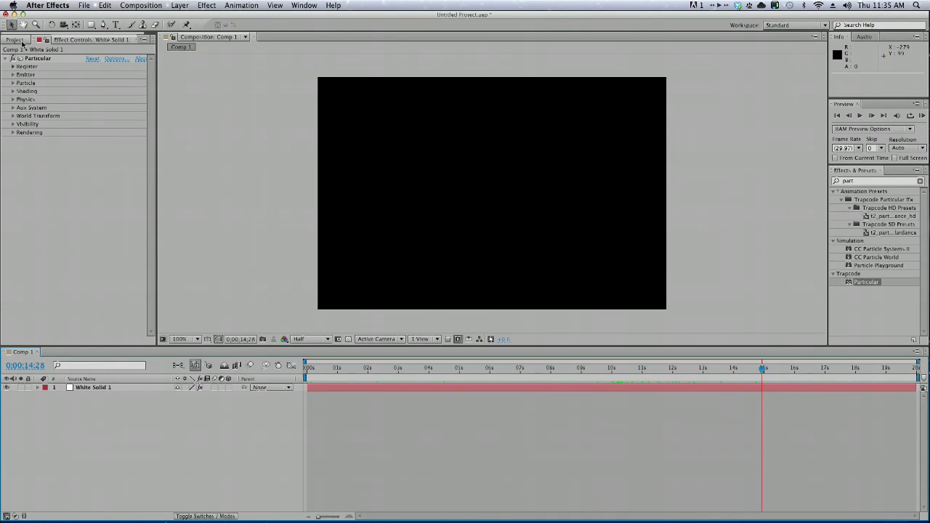
{"action": "left_click", "coordinate": [14, 39]}
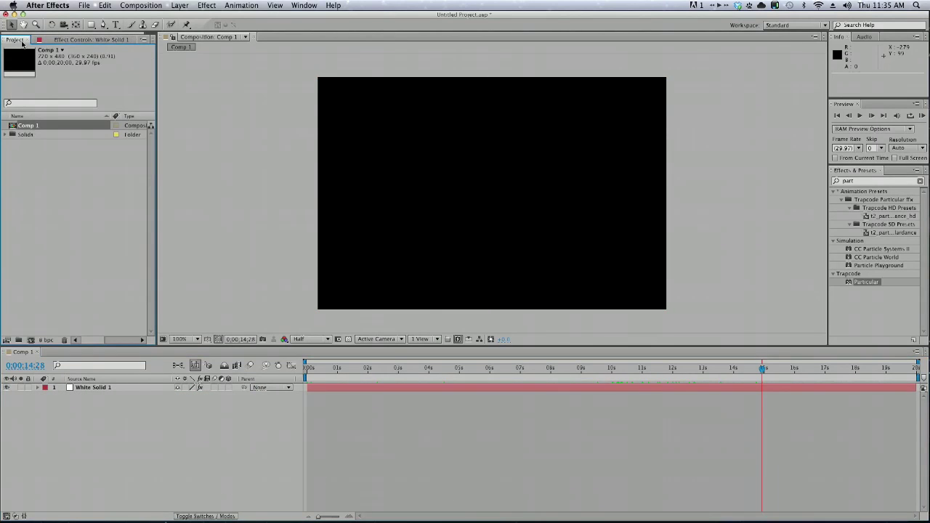
{"action": "left_click", "coordinate": [31, 127]}
{"action": "key", "text": "Return"}
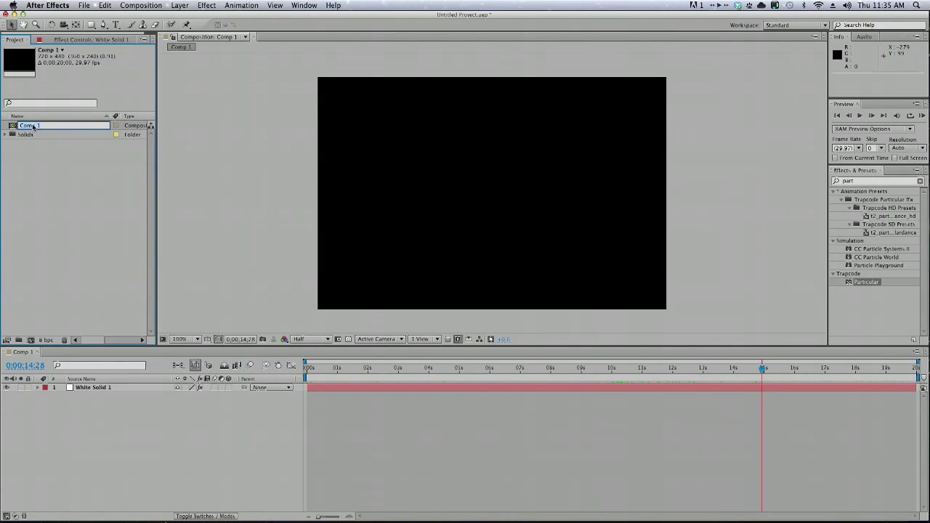
{"action": "type", "text": "Fin"}
{"action": "key", "text": "Return"}
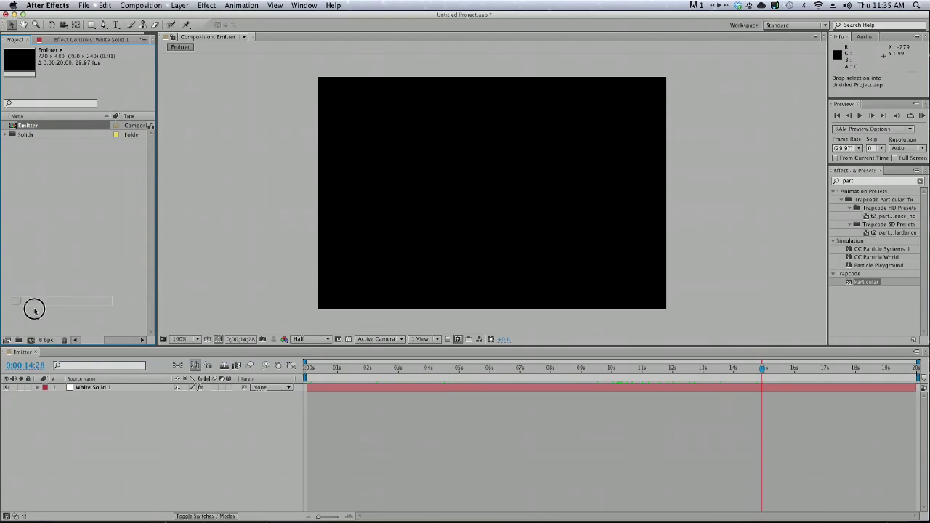
Step: Nest the Emitter comp in a new comp and name it 'Emitter Loop'
{"action": "left_click_drag", "start_coordinate": [32, 339], "coordinate": [32, 339]}
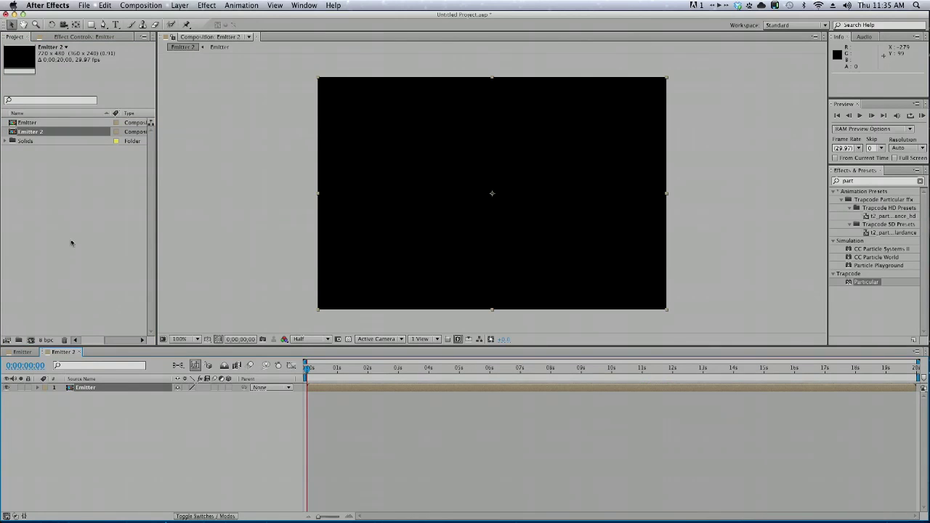
{"action": "left_click", "coordinate": [41, 142]}
{"action": "left_click", "coordinate": [36, 132]}
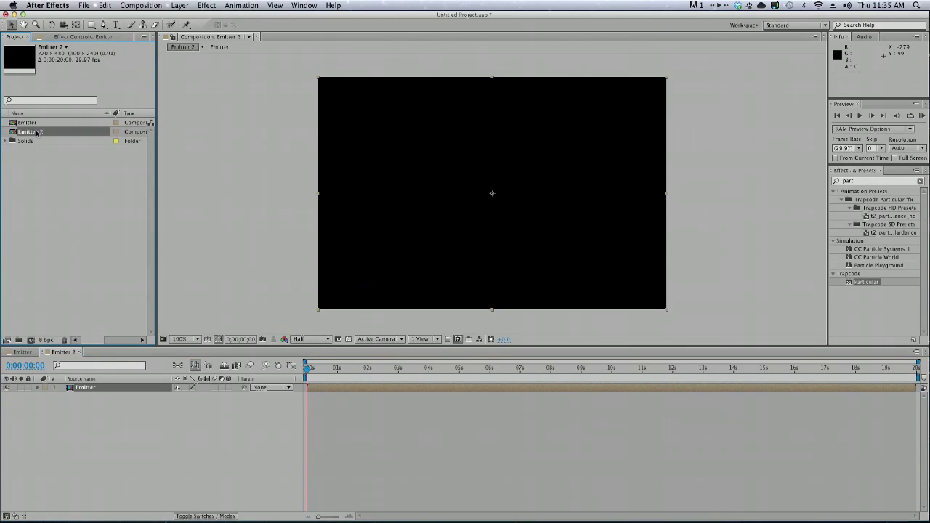
{"action": "key", "text": "Return"}
{"action": "type", "text": "Emitter Loop"}
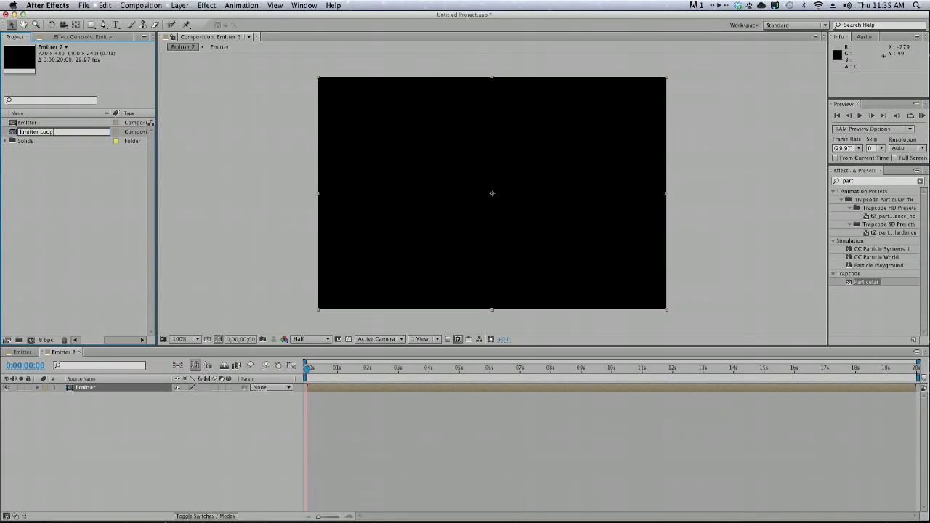
{"action": "key", "text": "Return"}
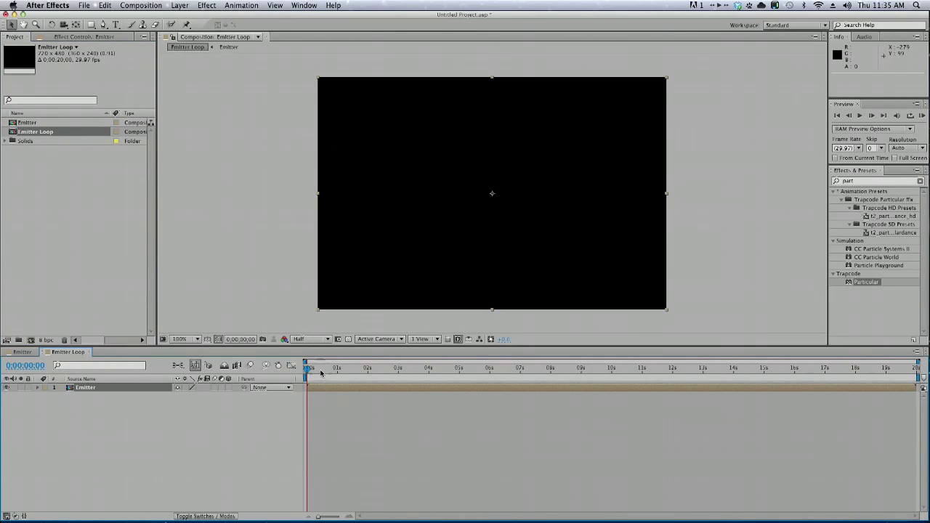
{"action": "left_click_drag", "start_coordinate": [309, 369], "coordinate": [677, 378]}
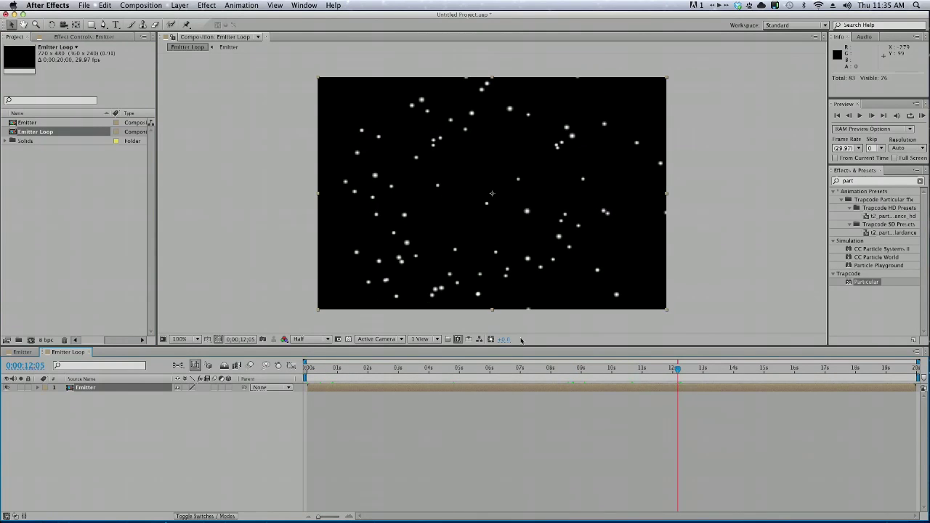
Step: Set the Emitter Loop comp's duration to 0:00:10:00
{"action": "left_click", "coordinate": [141, 5]}
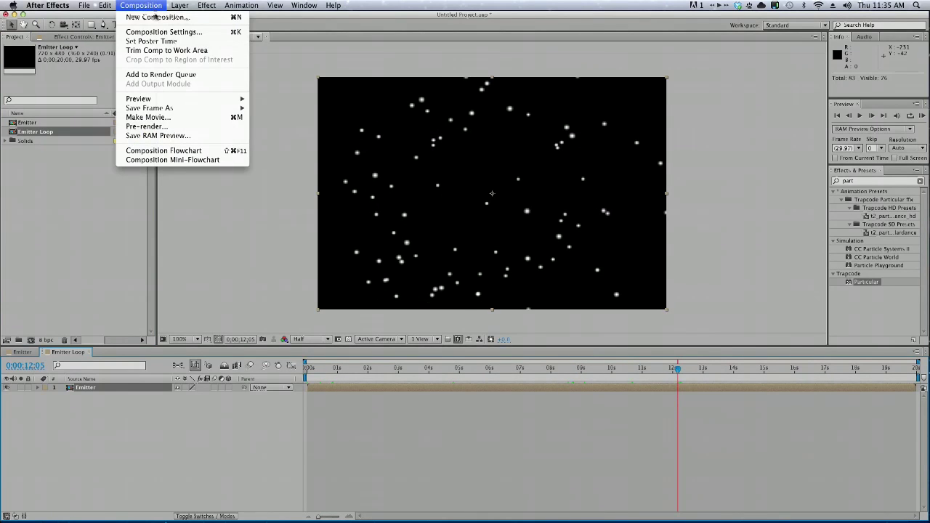
{"action": "left_click", "coordinate": [156, 32]}
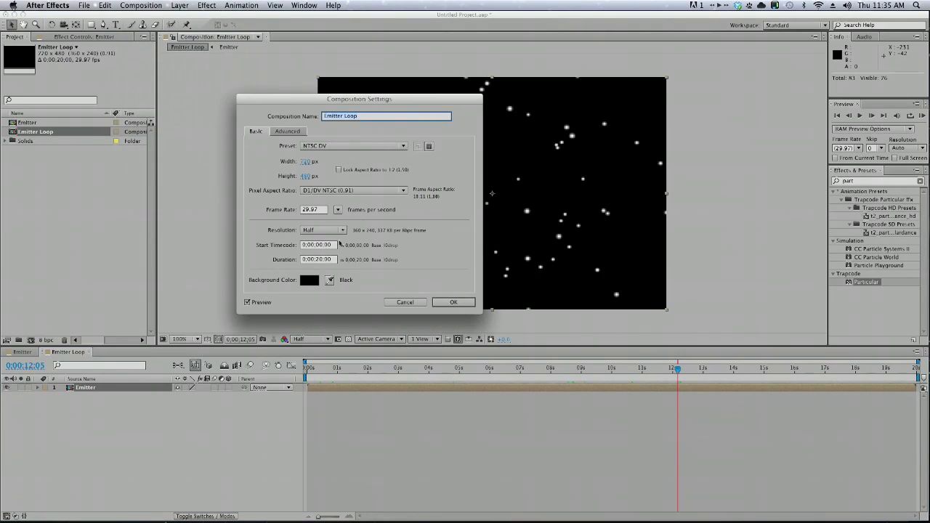
{"action": "left_click", "coordinate": [319, 260]}
{"action": "key", "text": "BackSpace"}
{"action": "type", "text": "1"}
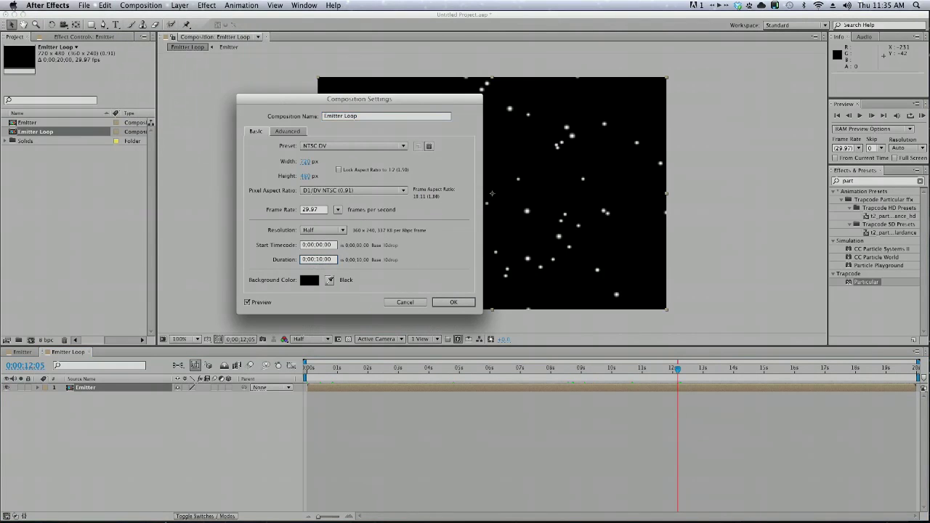
{"action": "key", "text": "Return"}
Step: Split the Emitter layer at 0:00:10:00, return to the start, and drag the top copy later
{"action": "left_click", "coordinate": [480, 368]}
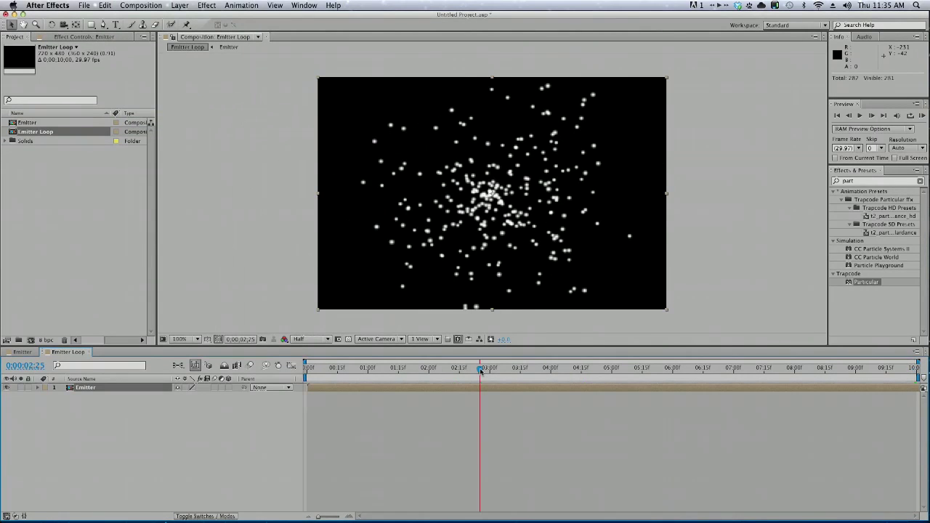
{"action": "key", "text": "End"}
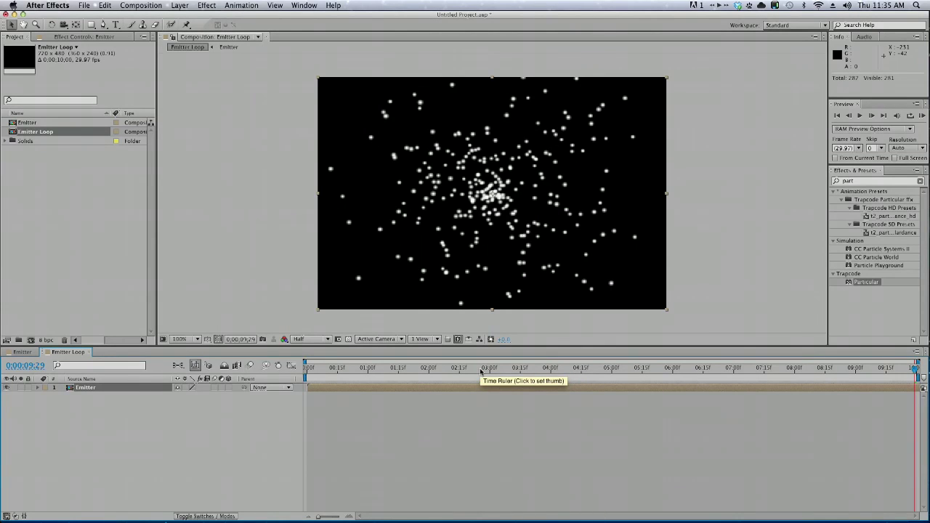
{"action": "key", "text": "Page_Down"}
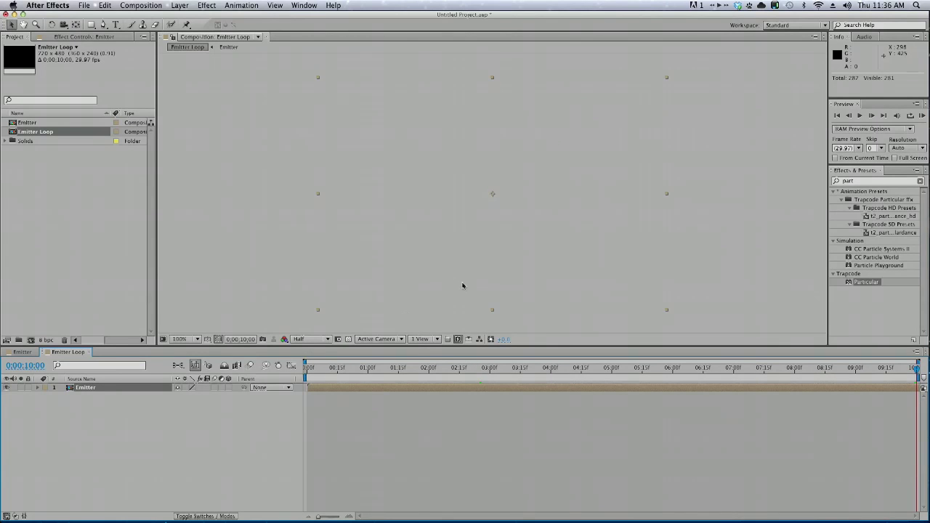
{"action": "left_click", "coordinate": [105, 6]}
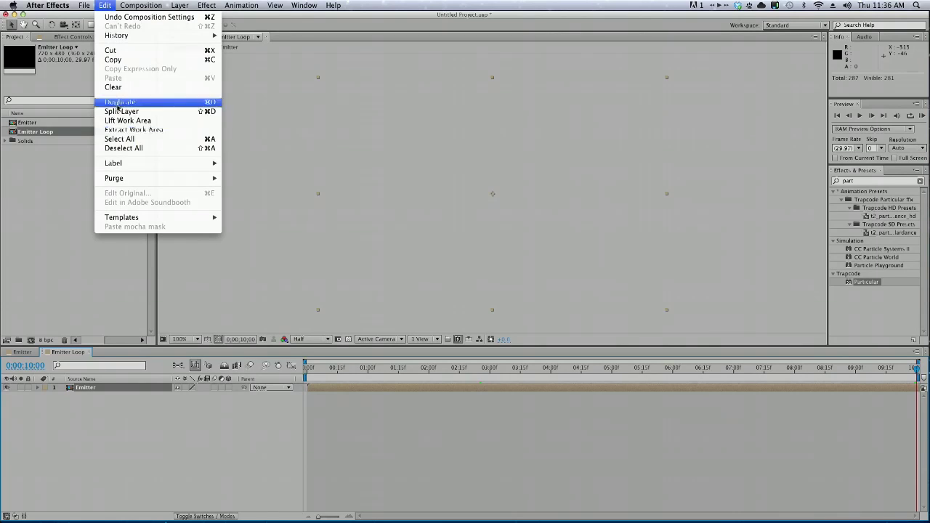
{"action": "left_click", "coordinate": [127, 111]}
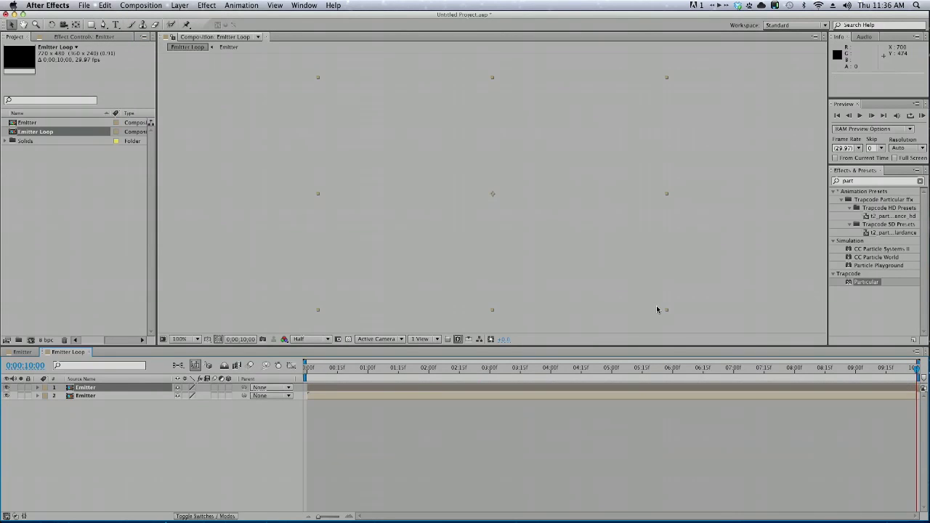
{"action": "key", "text": "Home"}
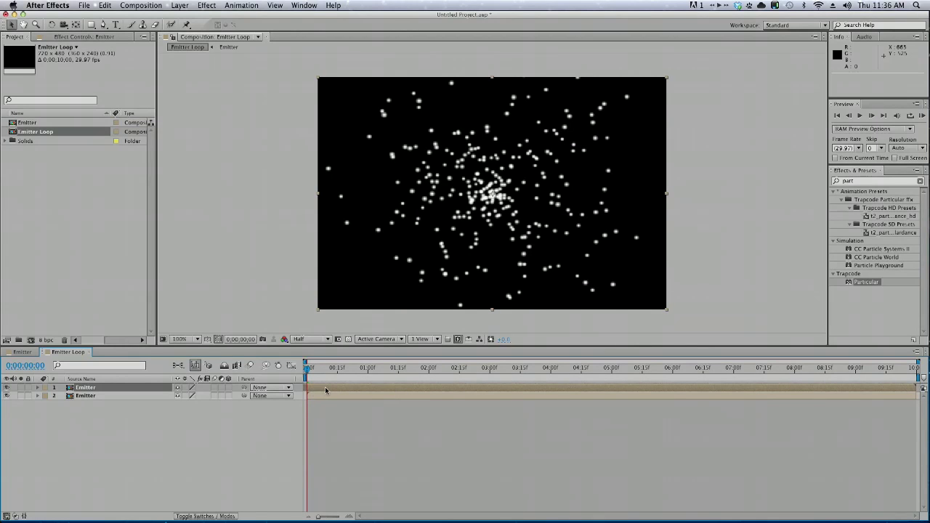
{"action": "left_click_drag", "start_coordinate": [325, 391], "coordinate": [298, 370]}
Step: Hide the top Emitter layer to preview the second layer alone, then compare the combined particles
{"action": "left_click", "coordinate": [6, 387]}
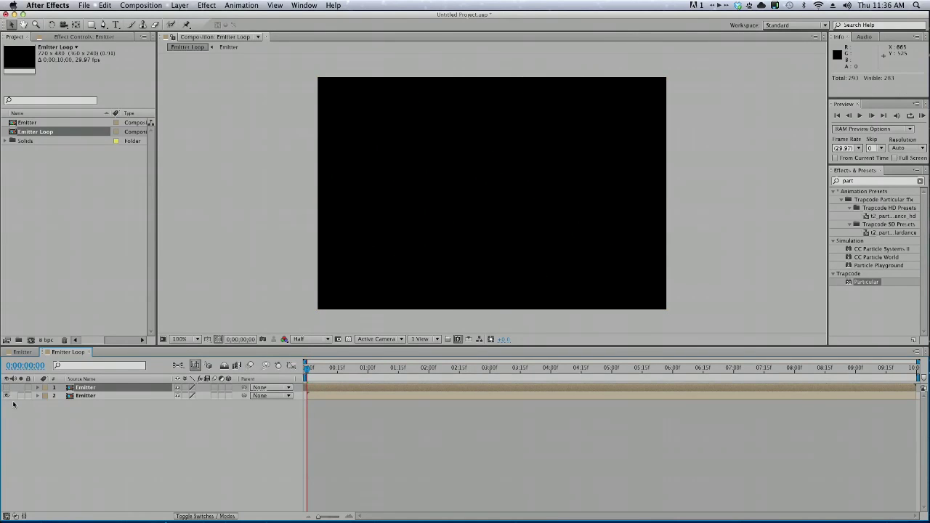
{"action": "left_click", "coordinate": [91, 396]}
{"action": "left_click_drag", "start_coordinate": [307, 372], "coordinate": [269, 380]}
{"action": "left_click", "coordinate": [6, 387]}
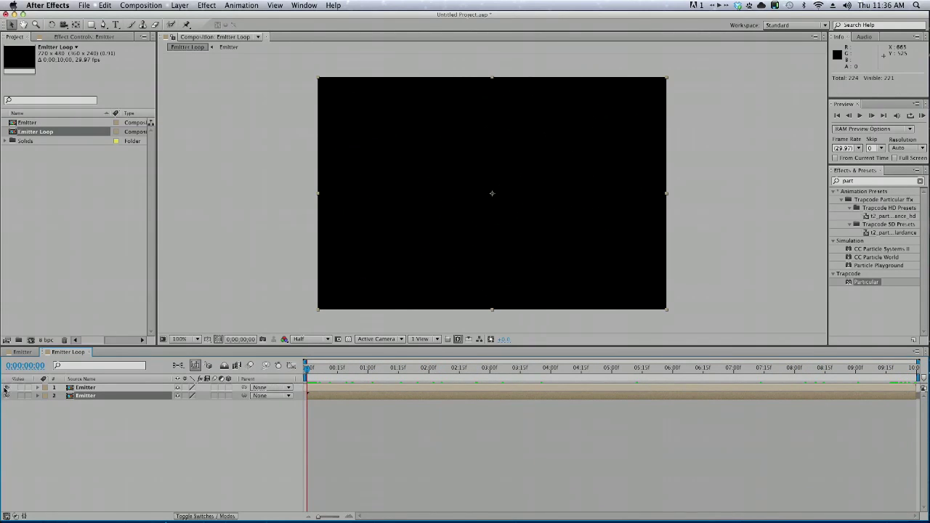
{"action": "left_click_drag", "start_coordinate": [311, 374], "coordinate": [595, 372]}
{"action": "left_click_drag", "start_coordinate": [364, 373], "coordinate": [384, 372]}
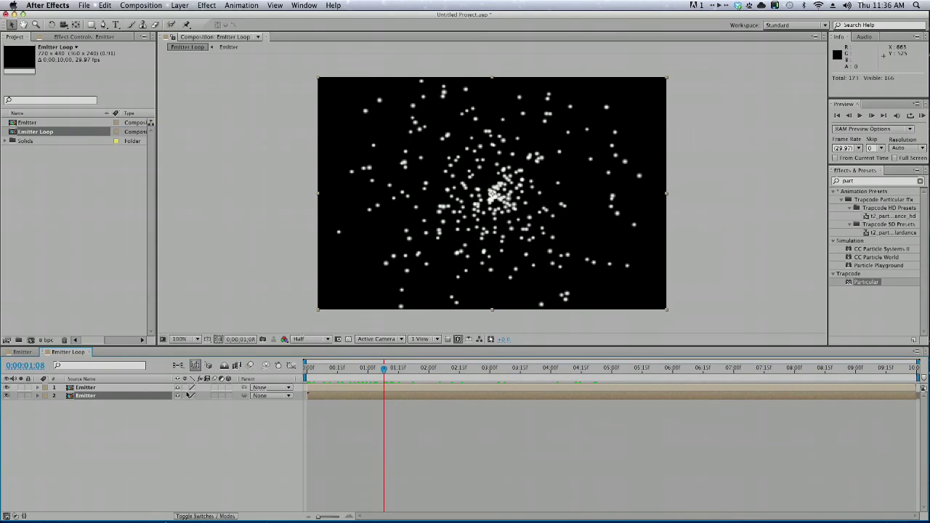
Step: Toggle each Emitter layer's visibility near the start to compare their particle contributions
{"action": "left_click", "coordinate": [7, 396]}
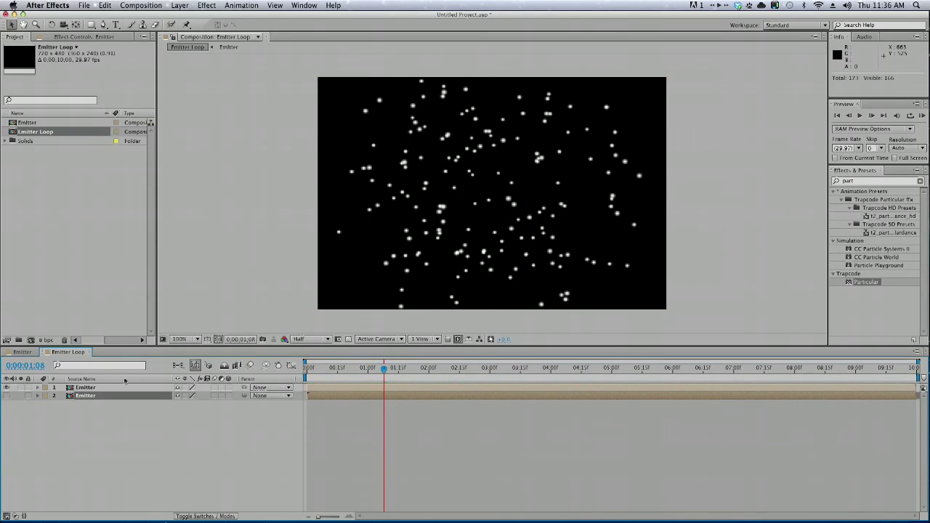
{"action": "left_click_drag", "start_coordinate": [339, 370], "coordinate": [461, 370]}
{"action": "left_click", "coordinate": [7, 396]}
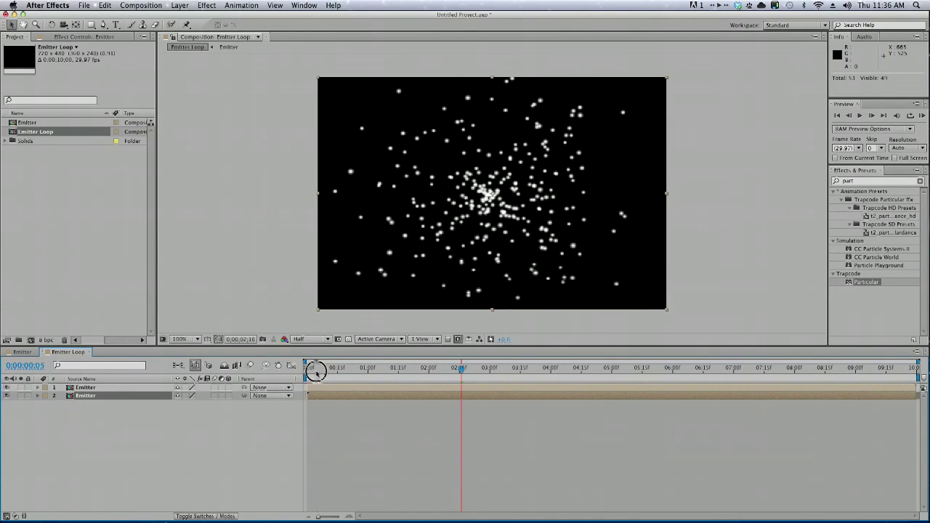
{"action": "left_click_drag", "start_coordinate": [315, 368], "coordinate": [358, 369]}
{"action": "left_click", "coordinate": [7, 387]}
{"action": "left_click", "coordinate": [7, 387]}
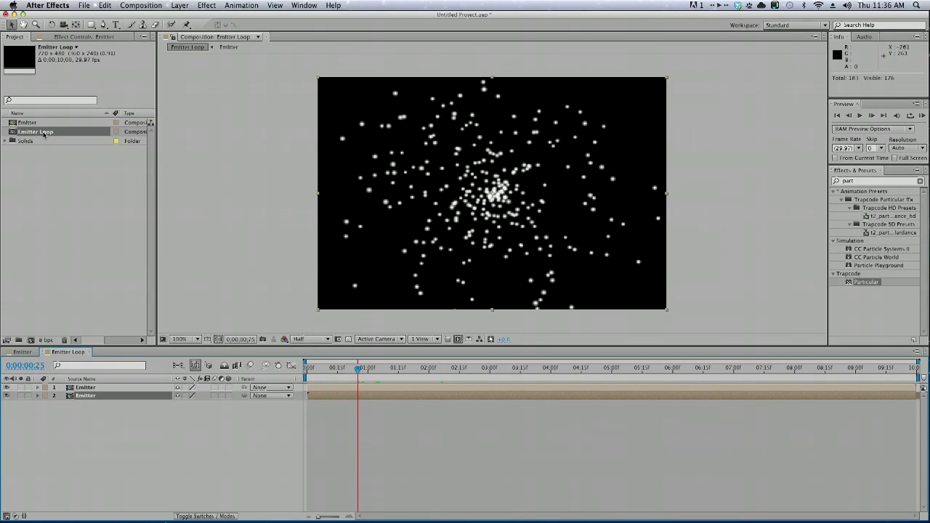
Step: Nest Emitter Loop in a new comp named 'Final'
{"action": "left_click_drag", "start_coordinate": [46, 136], "coordinate": [34, 344]}
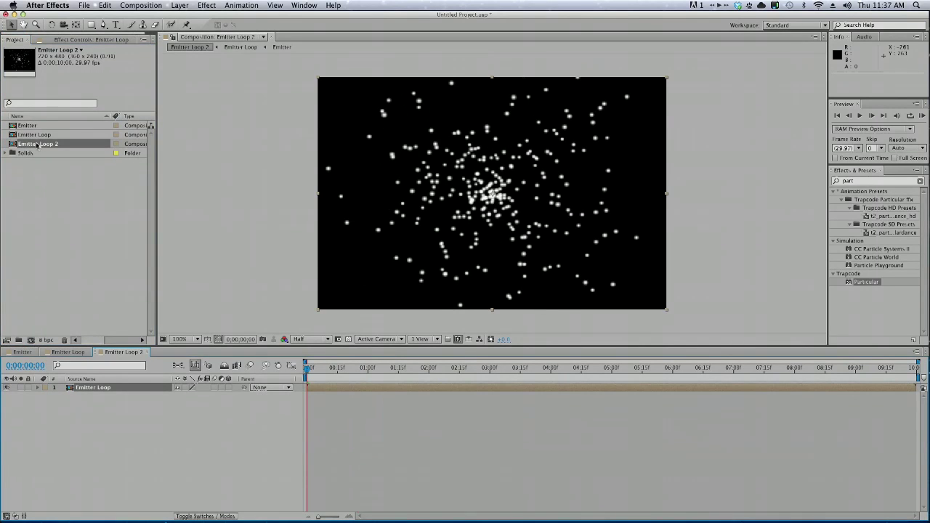
{"action": "left_click", "coordinate": [36, 135]}
{"action": "left_click", "coordinate": [38, 145]}
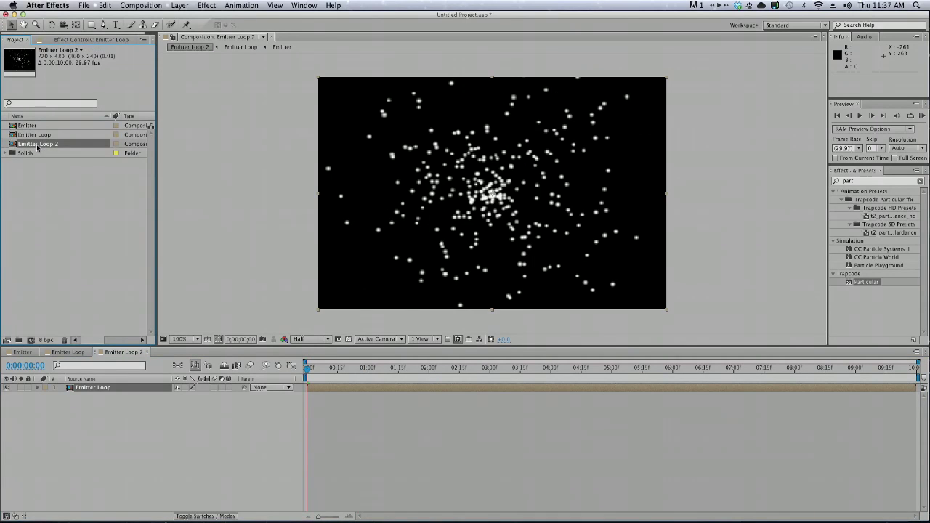
{"action": "key", "text": "Return"}
{"action": "key", "text": "BackSpace"}
{"action": "type", "text": "Final"}
{"action": "key", "text": "Return"}
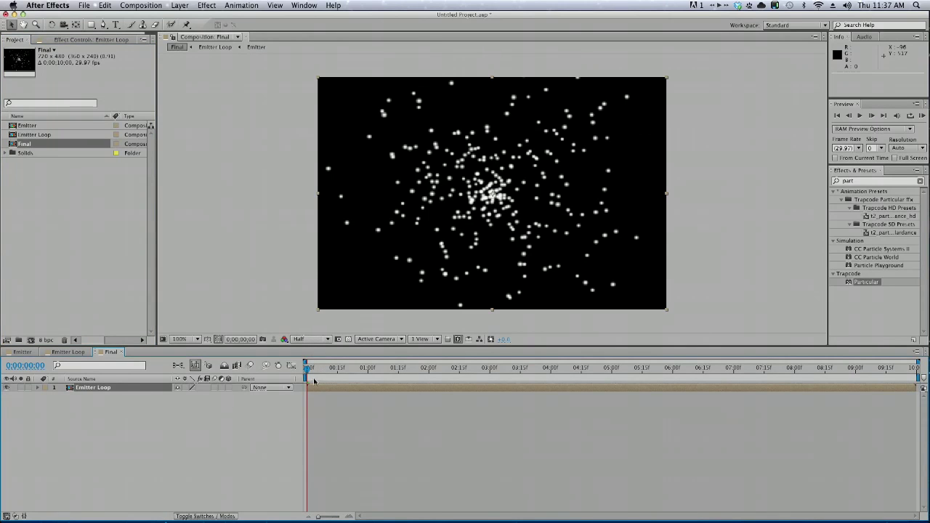
Step: Preview the Final comp at about 2, 3 and 6 seconds with Emitter Loop selected
{"action": "left_click_drag", "start_coordinate": [311, 368], "coordinate": [455, 368]}
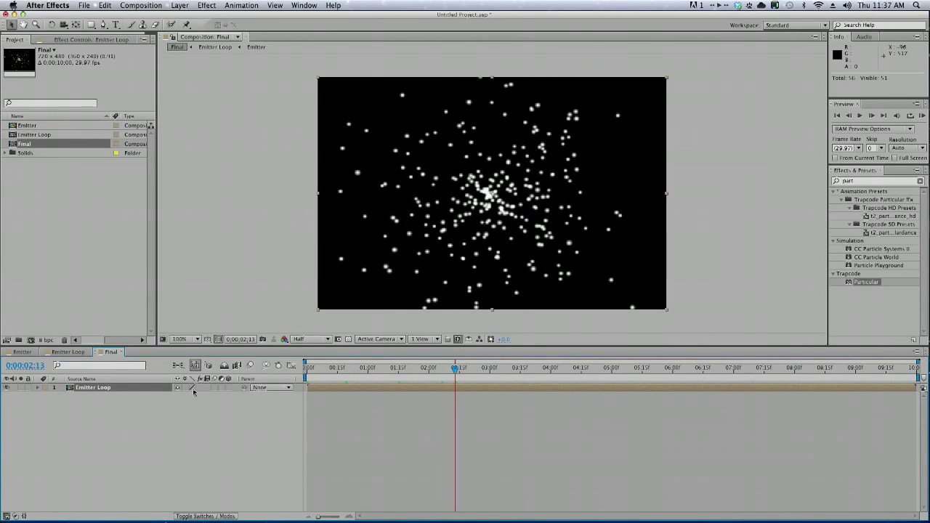
{"action": "left_click_drag", "start_coordinate": [367, 369], "coordinate": [492, 368]}
{"action": "left_click_drag", "start_coordinate": [612, 394], "coordinate": [346, 378]}
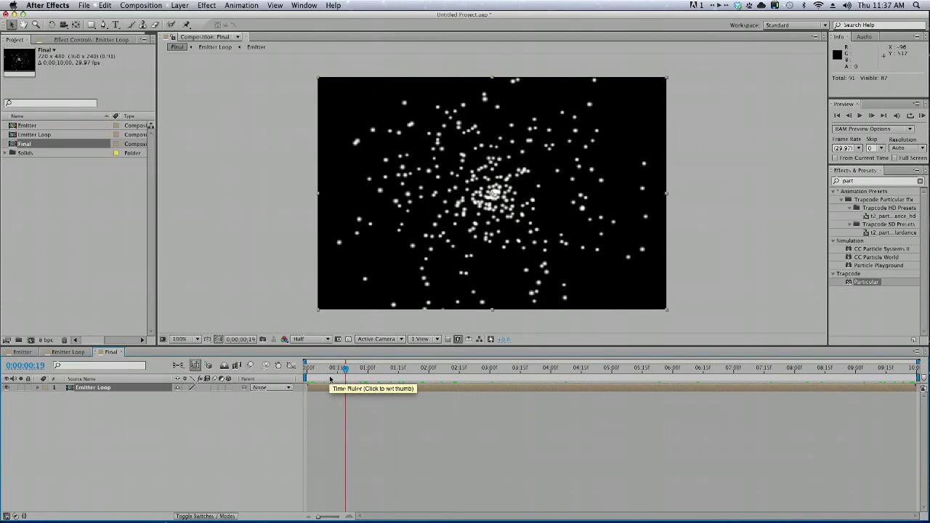
{"action": "left_click", "coordinate": [94, 388]}
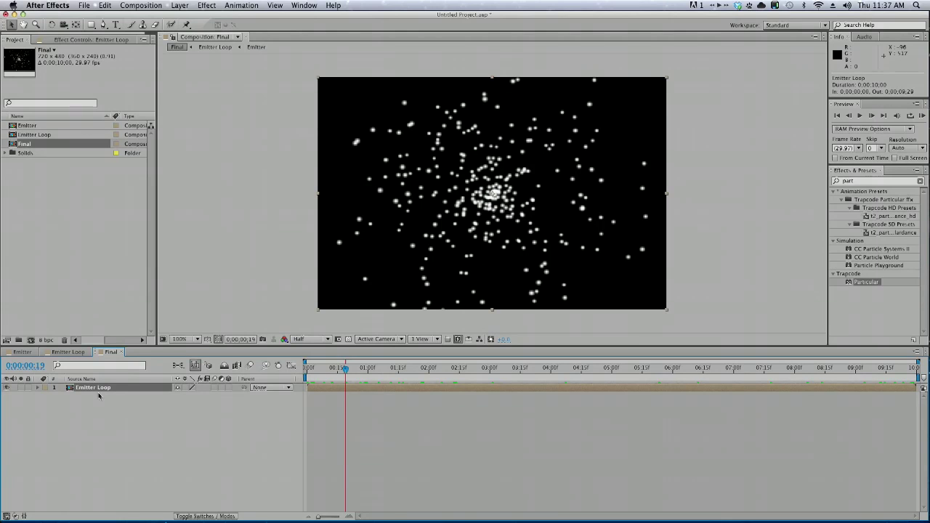
{"action": "left_click_drag", "start_coordinate": [376, 367], "coordinate": [675, 368]}
{"action": "left_click", "coordinate": [675, 368]}
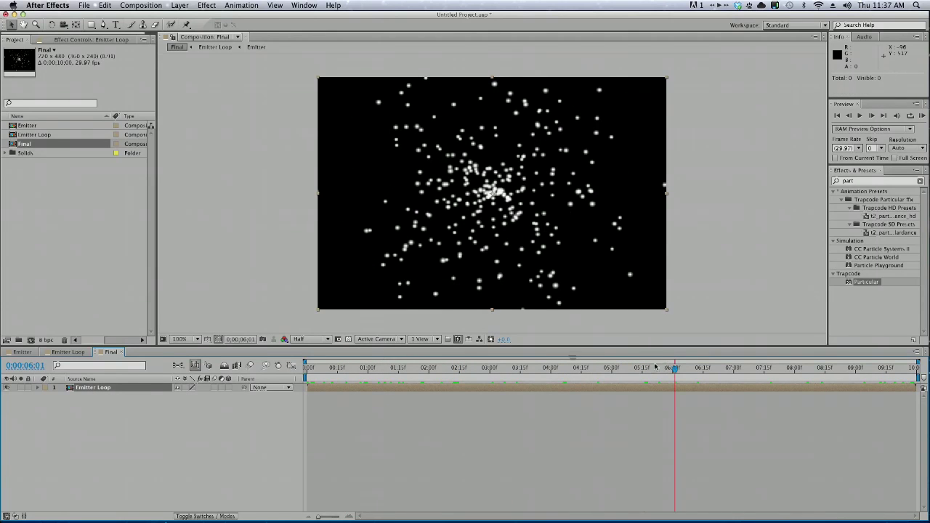
Step: In the Emitter comp, reveal White Solid 1's Particular properties near 9 seconds
{"action": "double_click", "coordinate": [34, 125]}
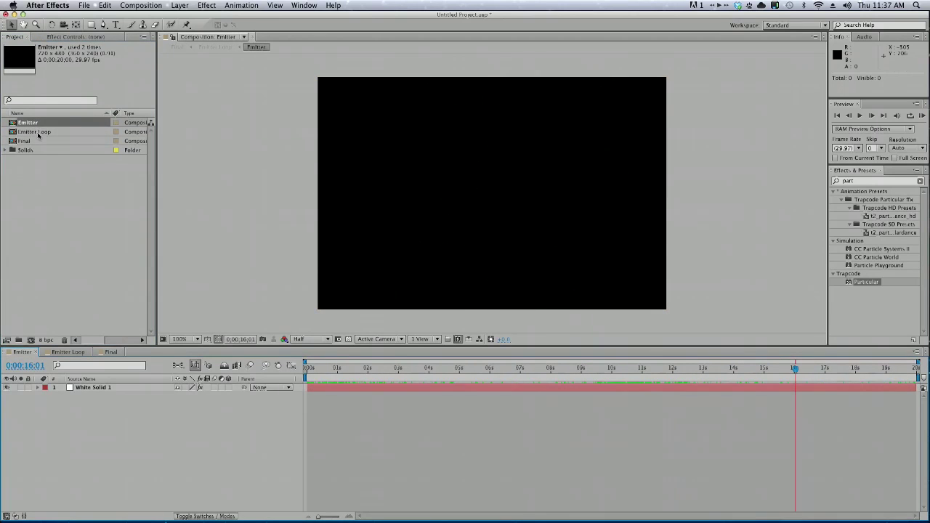
{"action": "left_click_drag", "start_coordinate": [398, 369], "coordinate": [592, 373]}
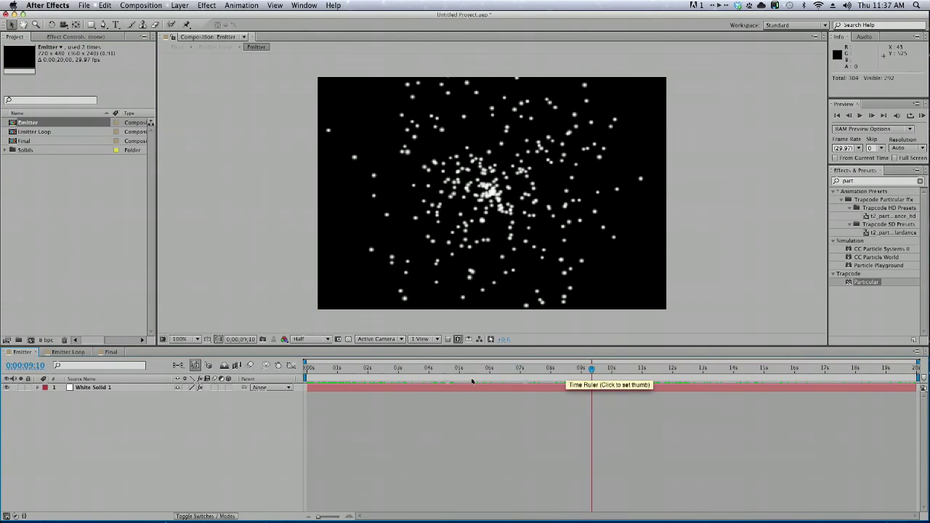
{"action": "left_click", "coordinate": [94, 387]}
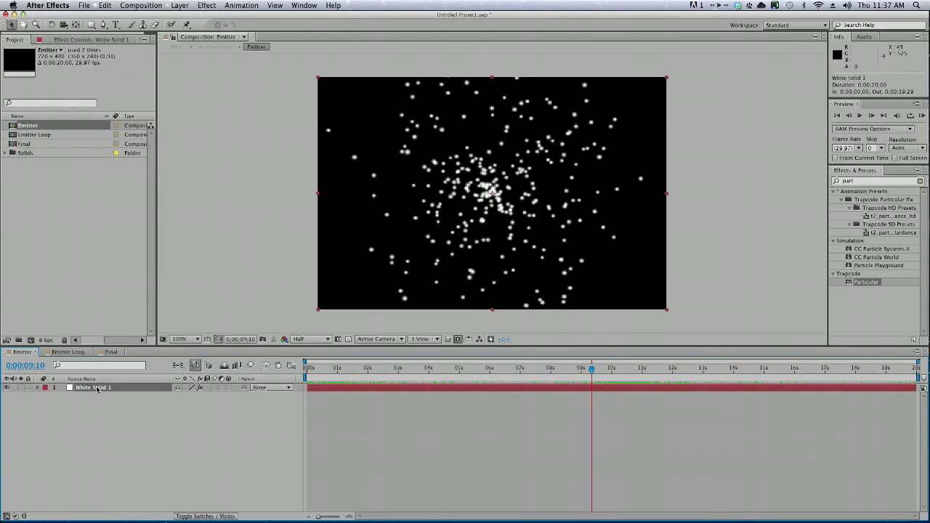
{"action": "key", "text": "e"}
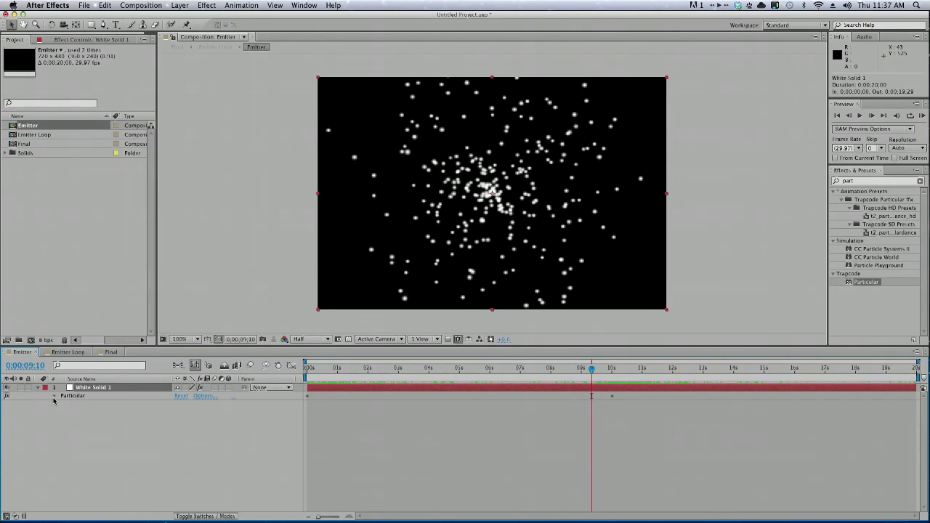
{"action": "left_click", "coordinate": [54, 396]}
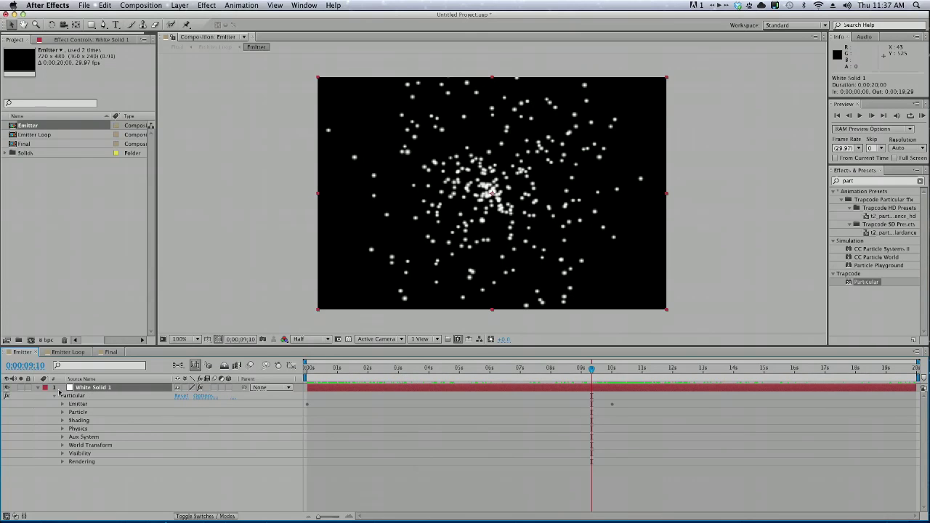
Step: Split the particle layer at 10 seconds, slide the later piece to 0 and trim it to 10 seconds
{"action": "left_click_drag", "start_coordinate": [597, 368], "coordinate": [614, 369]}
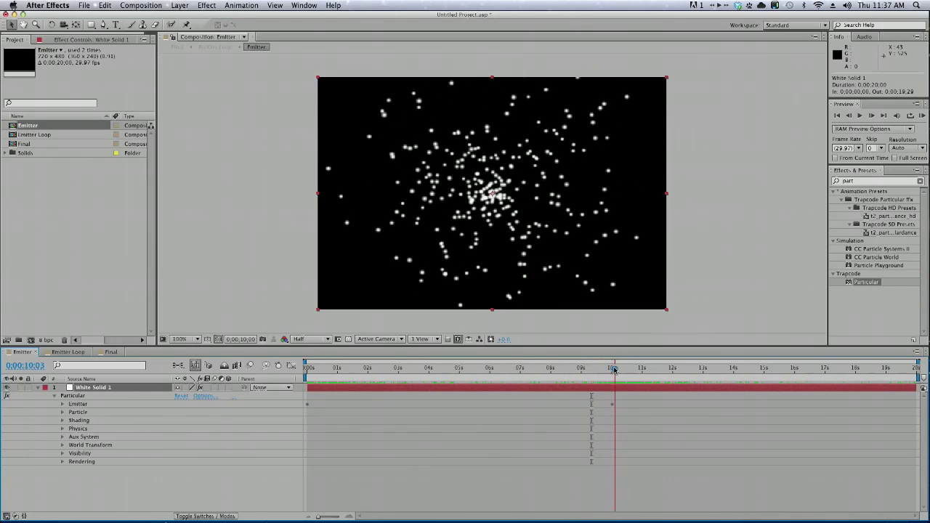
{"action": "left_click", "coordinate": [106, 5]}
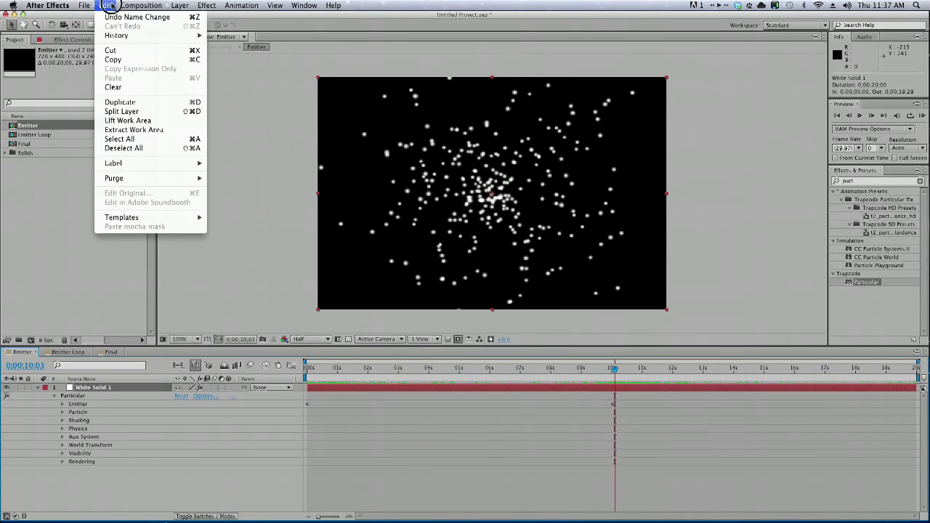
{"action": "left_click", "coordinate": [145, 111]}
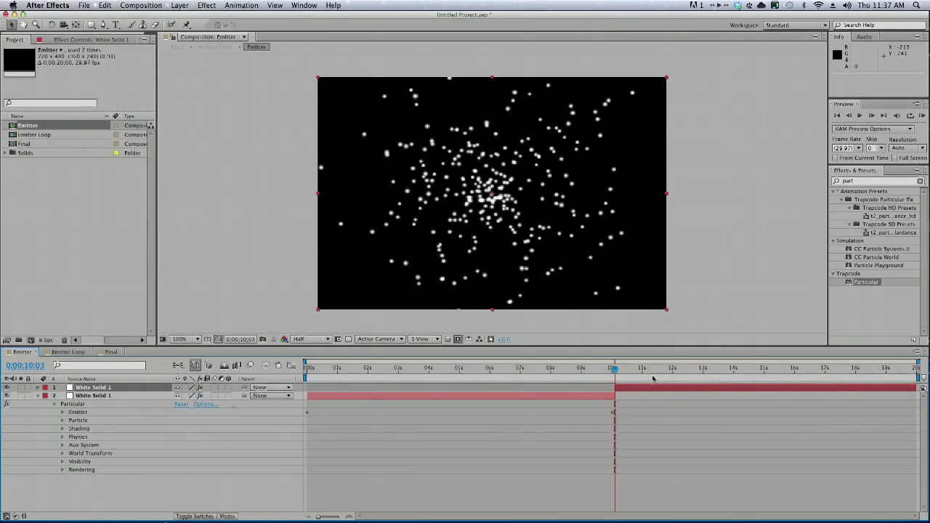
{"action": "left_click_drag", "start_coordinate": [647, 388], "coordinate": [419, 369]}
{"action": "left_click_drag", "start_coordinate": [608, 388], "coordinate": [614, 389]}
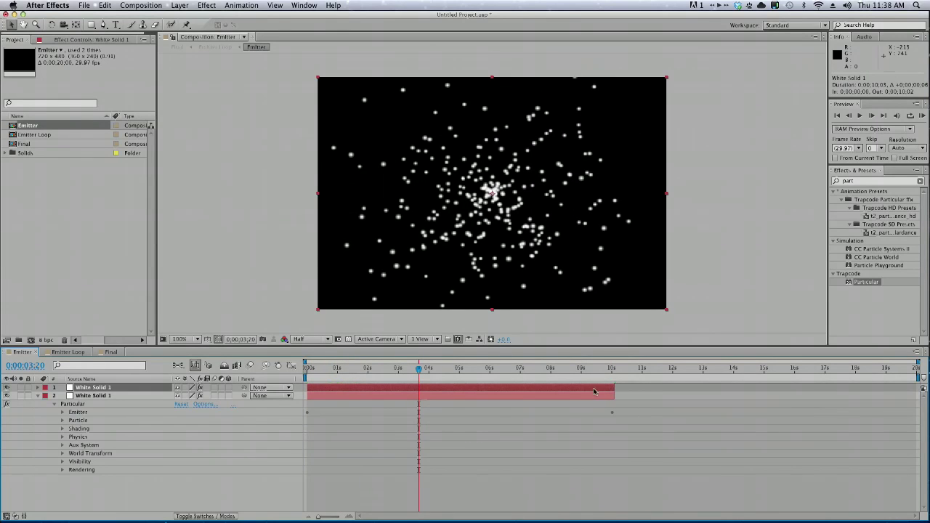
{"action": "left_click", "coordinate": [122, 396]}
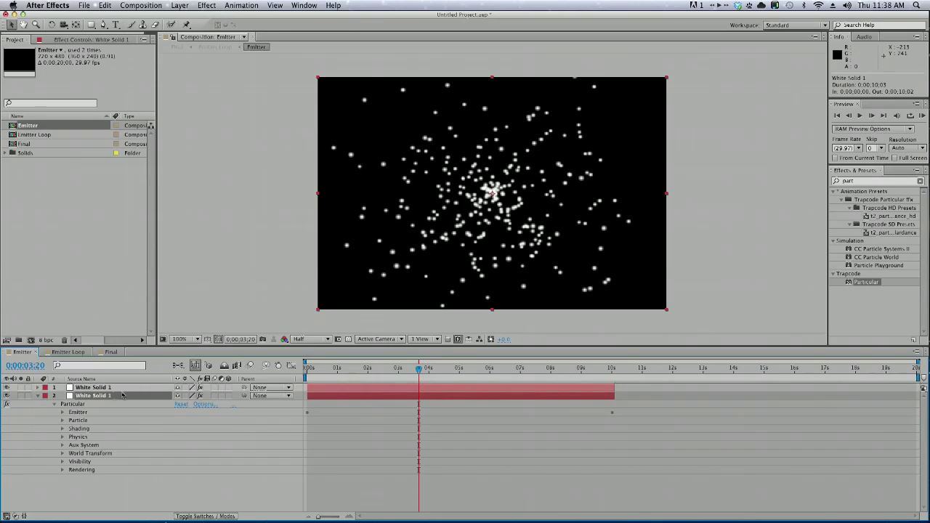
Step: Set layer 2's Particular particle colour to red
{"action": "left_click", "coordinate": [62, 421]}
{"action": "scroll", "coordinate": [165, 480], "scroll_direction": "down", "scroll_amount": 2}
{"action": "left_click", "coordinate": [179, 489]}
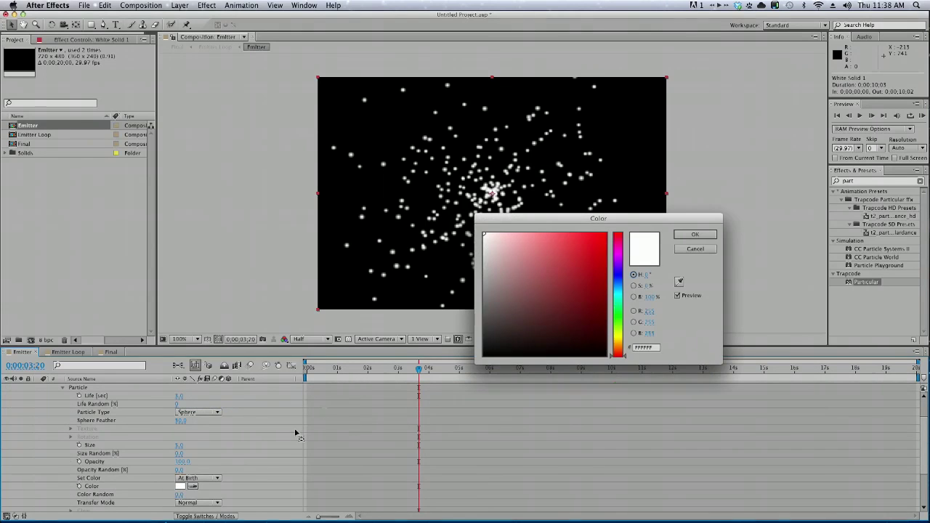
{"action": "left_click_drag", "start_coordinate": [602, 262], "coordinate": [617, 223]}
{"action": "left_click", "coordinate": [694, 234]}
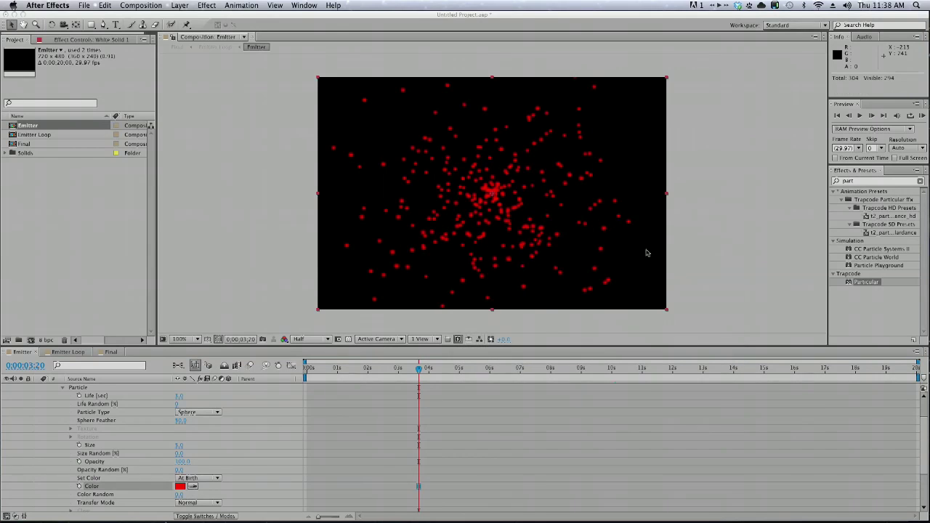
{"action": "scroll", "coordinate": [360, 404], "scroll_direction": "up", "scroll_amount": 3}
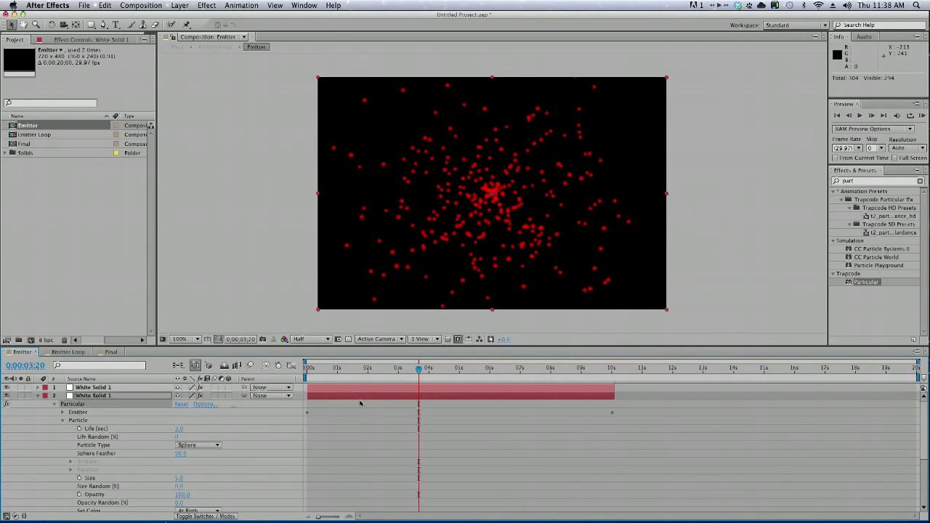
Step: Reveal the top White Solid 1 layer's Particular Particle settings at just under 1 second
{"action": "left_click", "coordinate": [95, 387]}
{"action": "key", "text": "e"}
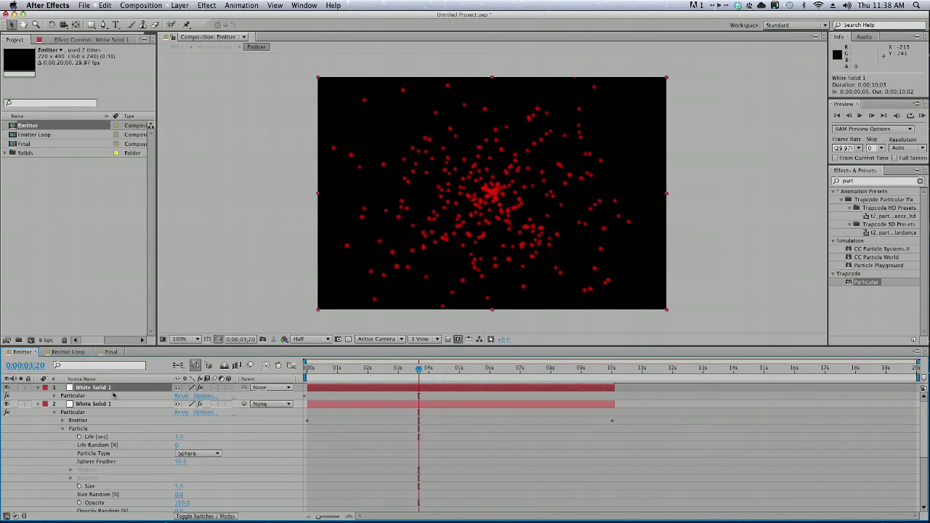
{"action": "mouse_move", "coordinate": [344, 368]}
{"action": "left_mouse_down"}
{"action": "mouse_move", "coordinate": [312, 369]}
{"action": "mouse_move", "coordinate": [334, 368]}
{"action": "left_mouse_up"}
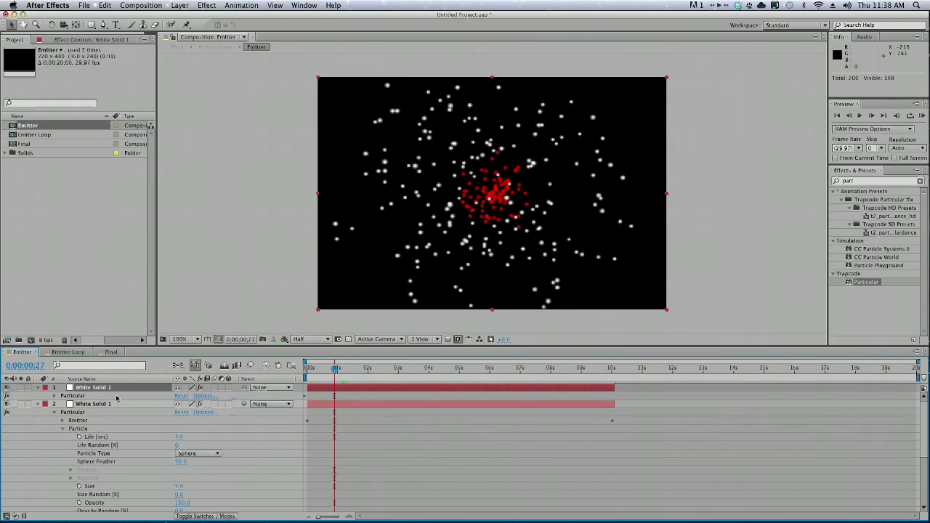
{"action": "left_click", "coordinate": [54, 396]}
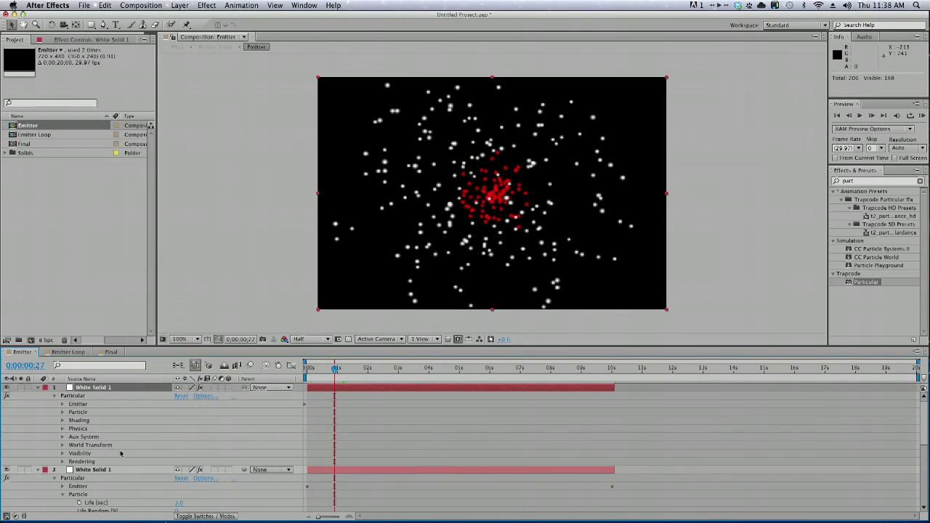
{"action": "left_click", "coordinate": [63, 412]}
{"action": "scroll", "coordinate": [62, 412], "scroll_direction": "down", "scroll_amount": 1}
Step: Set the top layer's particle colour to bright red as well
{"action": "left_click", "coordinate": [180, 486]}
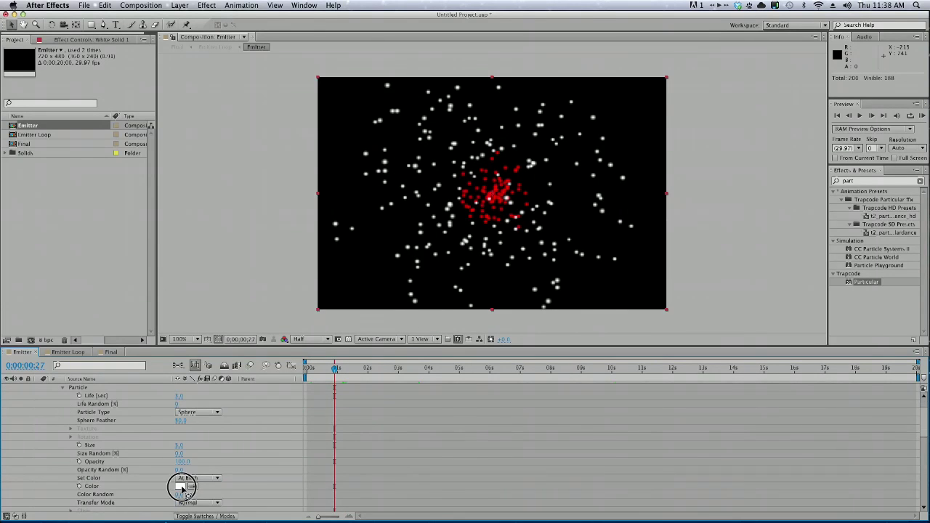
{"action": "left_click", "coordinate": [559, 294]}
{"action": "left_click", "coordinate": [610, 251]}
{"action": "left_click_drag", "start_coordinate": [611, 250], "coordinate": [619, 232]}
{"action": "left_click", "coordinate": [695, 234]}
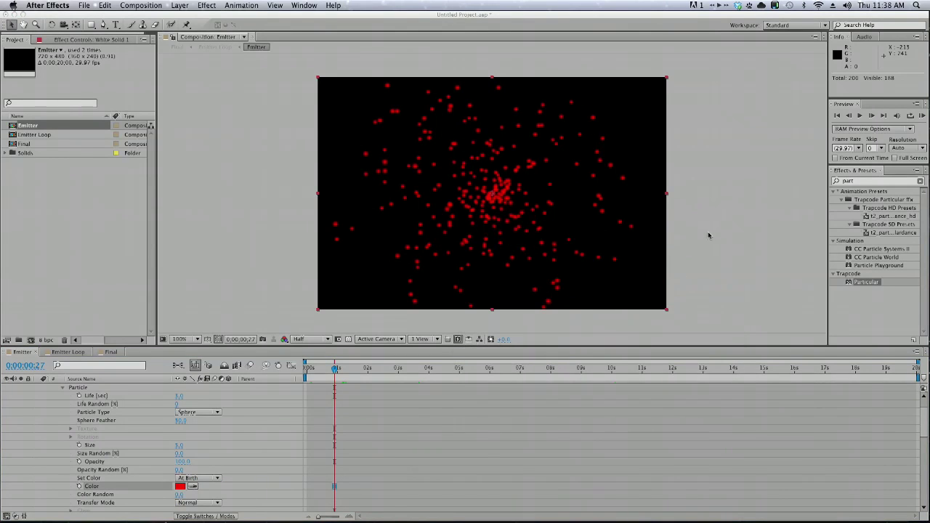
{"action": "scroll", "coordinate": [463, 418], "scroll_direction": "up", "scroll_amount": 1}
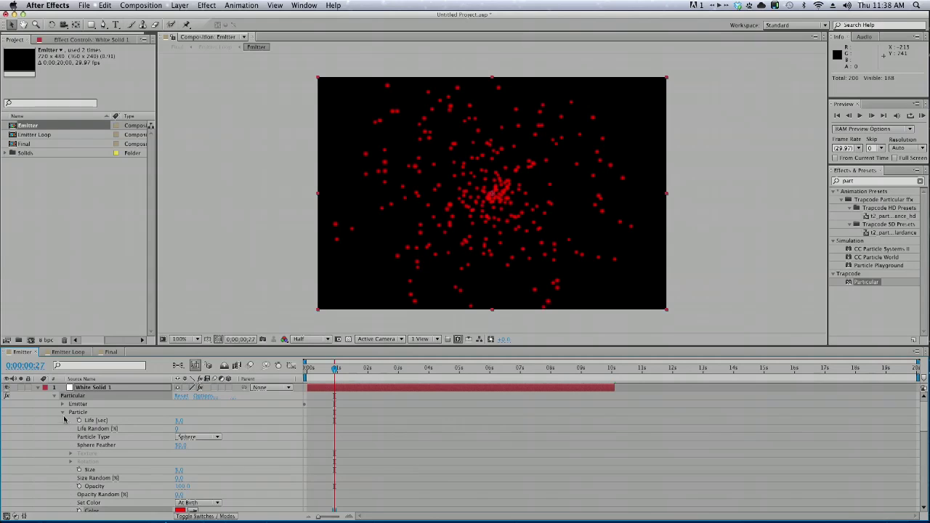
{"action": "key", "text": "super+d"}
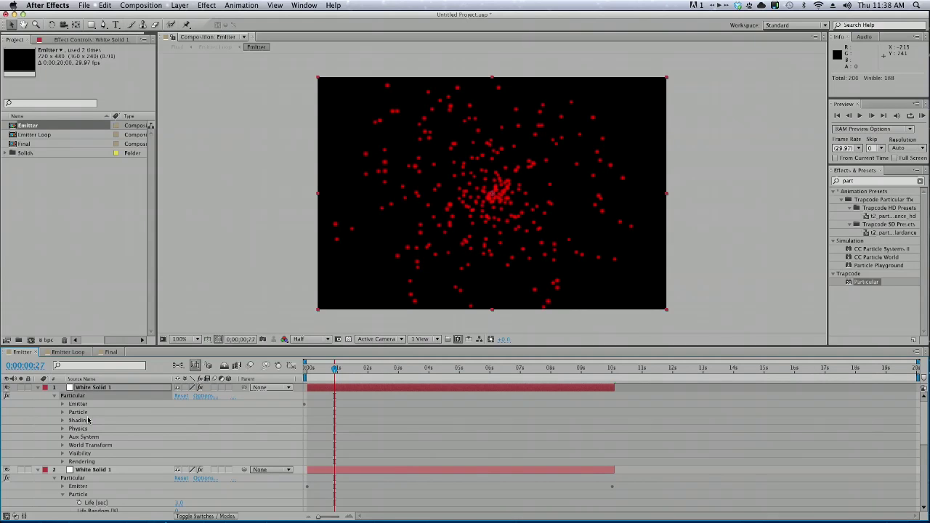
Step: Compare the red particles near 2 seconds and 3;20, collapsing layer 2's Particle settings
{"action": "left_click", "coordinate": [361, 369]}
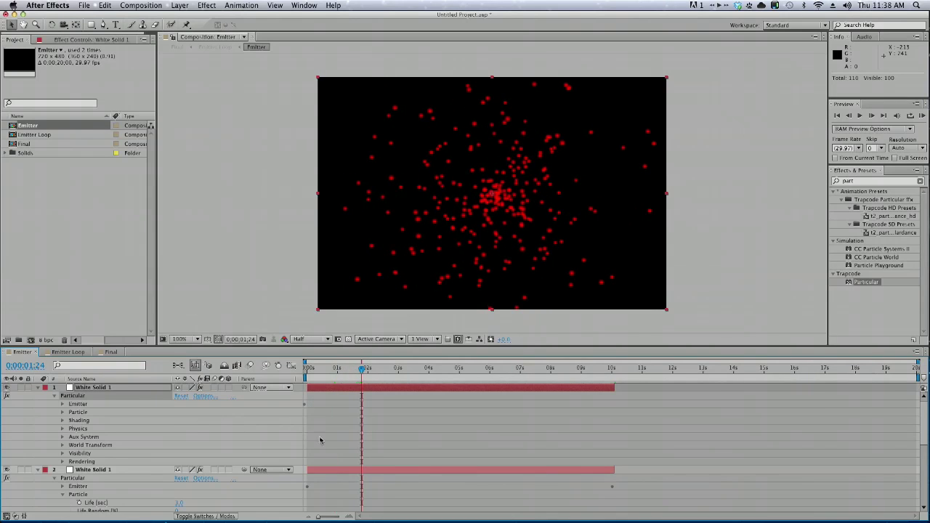
{"action": "scroll", "coordinate": [369, 454], "scroll_direction": "down", "scroll_amount": 3}
{"action": "scroll", "coordinate": [348, 436], "scroll_direction": "up", "scroll_amount": 3}
{"action": "scroll", "coordinate": [109, 445], "scroll_direction": "down", "scroll_amount": 2}
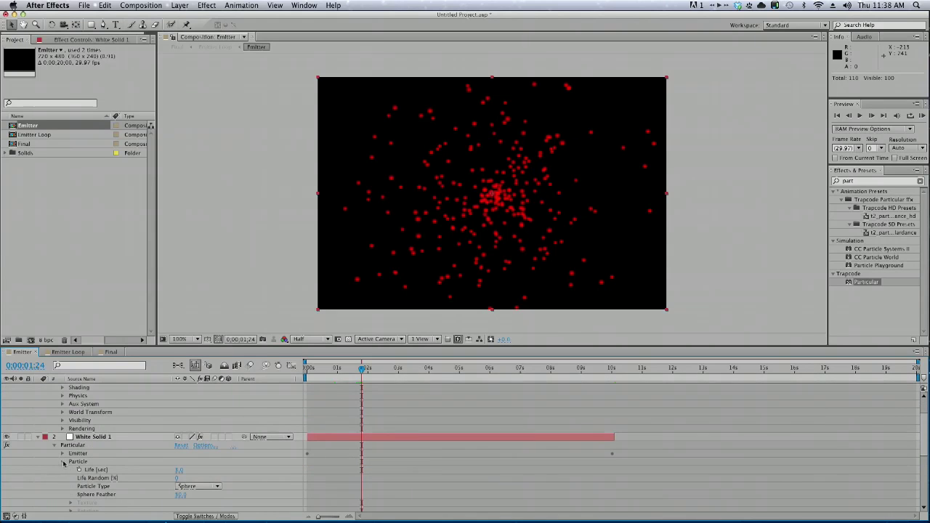
{"action": "left_click", "coordinate": [53, 447]}
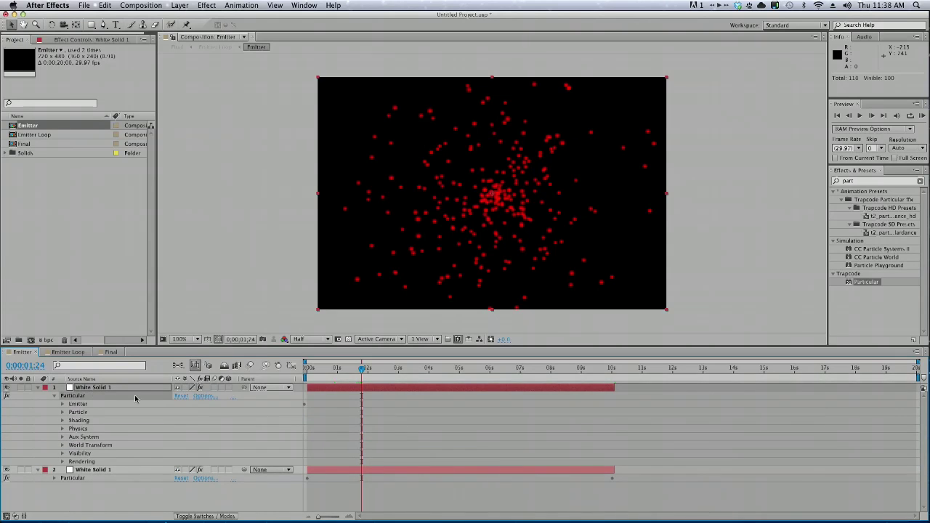
{"action": "left_click", "coordinate": [418, 368]}
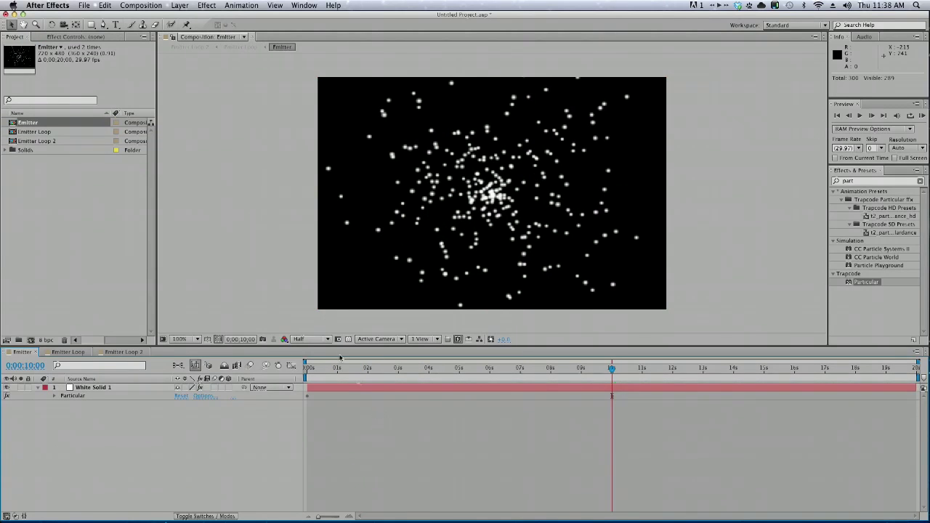
Step: At about two seconds, keyframe Particular's Life at 6.0 seconds and raise particle Size from 5.0 to 24.0
{"action": "left_click_drag", "start_coordinate": [380, 368], "coordinate": [376, 368]}
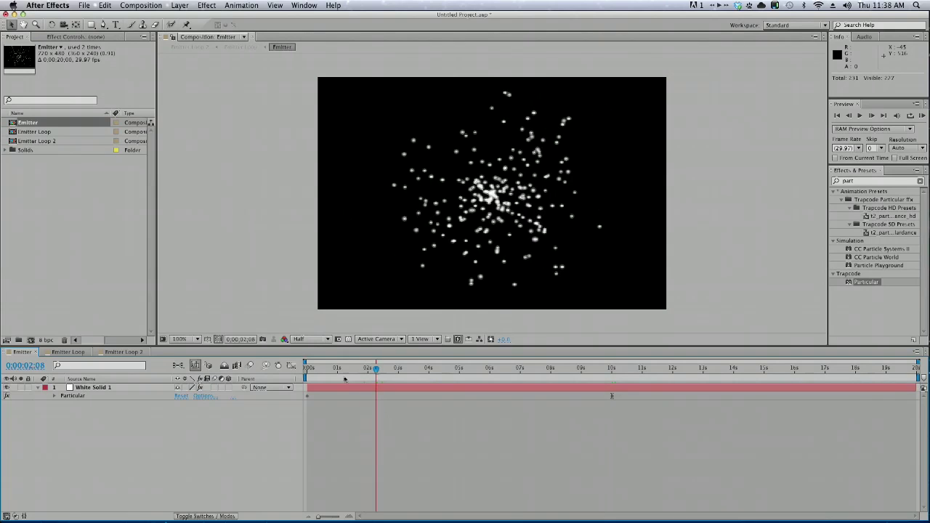
{"action": "left_click", "coordinate": [53, 396]}
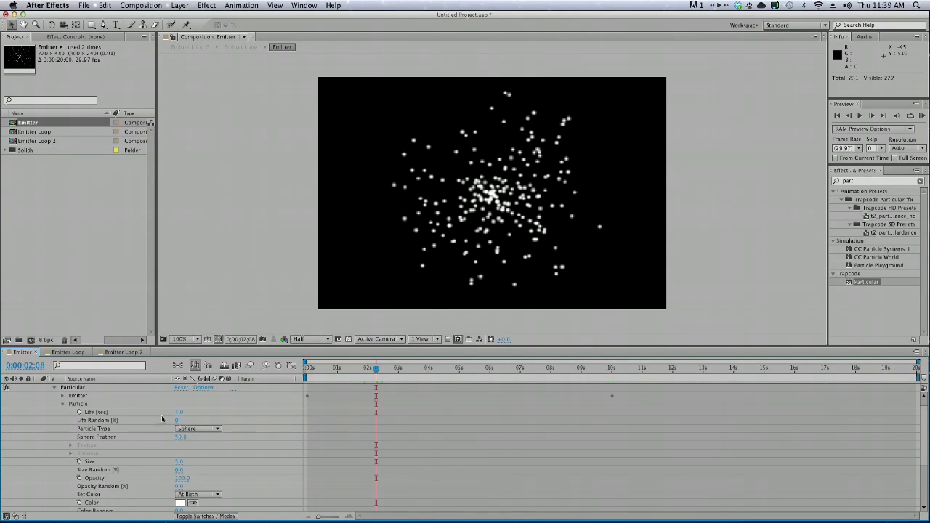
{"action": "left_click_drag", "start_coordinate": [179, 413], "coordinate": [202, 415]}
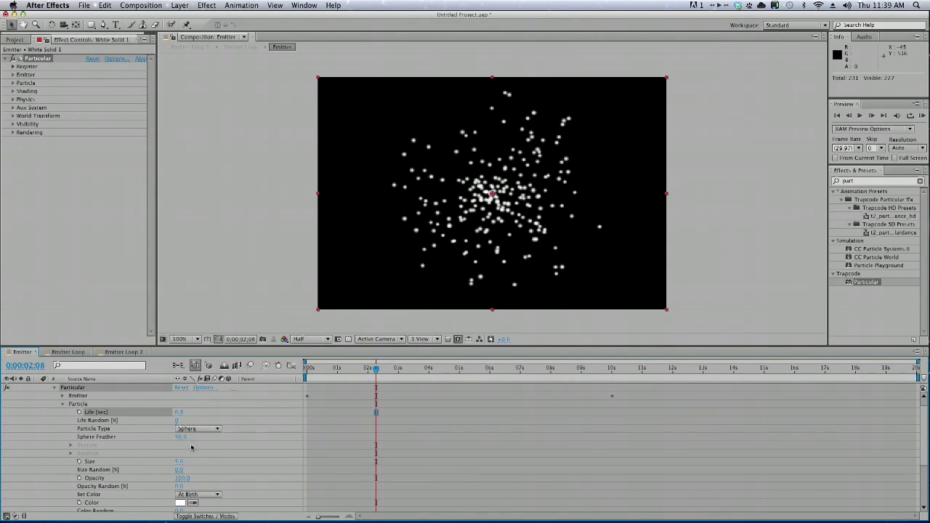
{"action": "left_click_drag", "start_coordinate": [179, 463], "coordinate": [192, 468]}
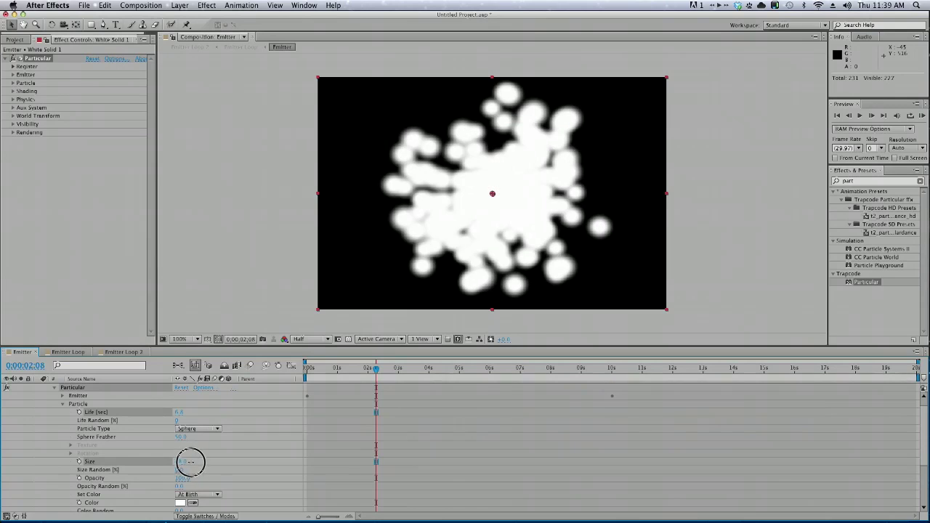
{"action": "left_click", "coordinate": [181, 412]}
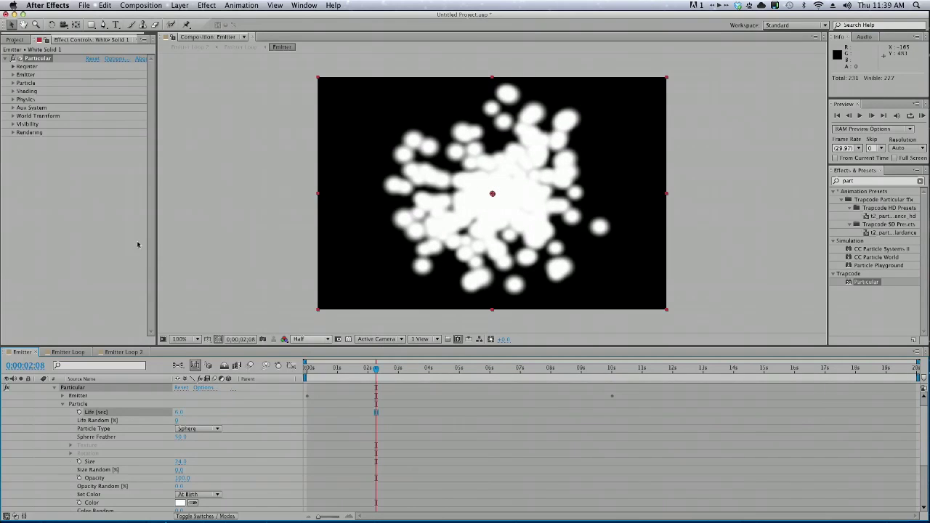
{"action": "left_click", "coordinate": [14, 40]}
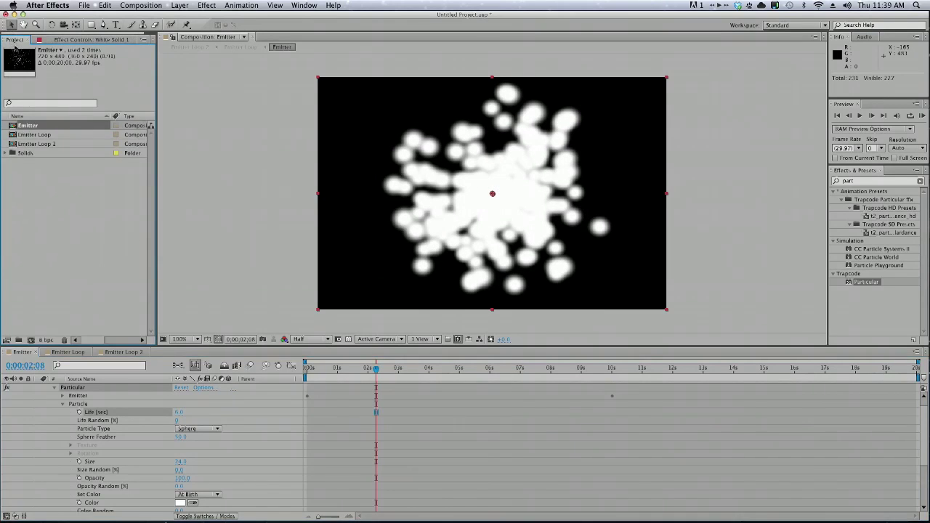
{"action": "left_click", "coordinate": [32, 144]}
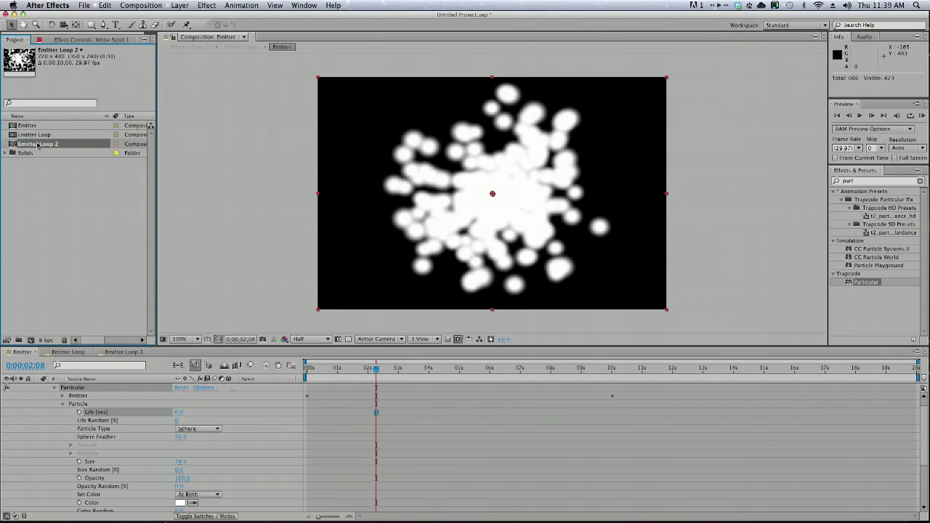
{"action": "double_click", "coordinate": [38, 145]}
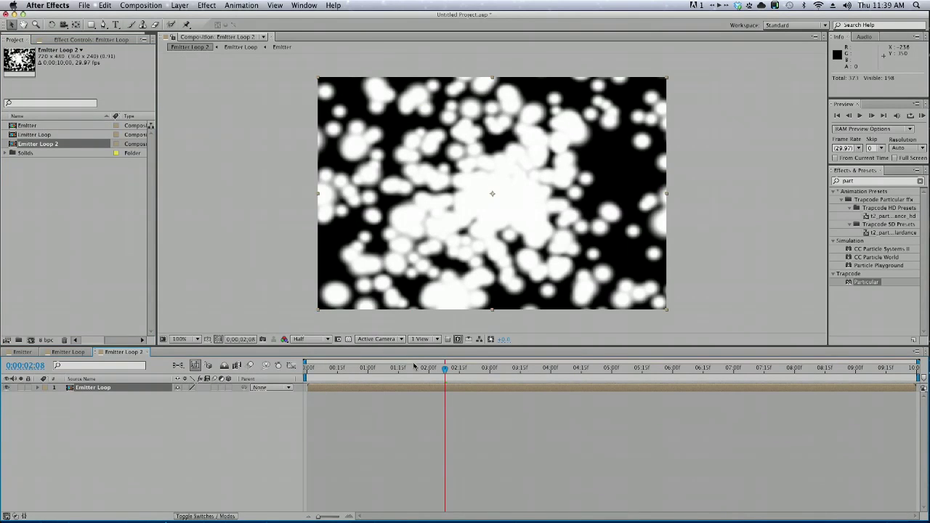
{"action": "left_click_drag", "start_coordinate": [411, 369], "coordinate": [291, 366]}
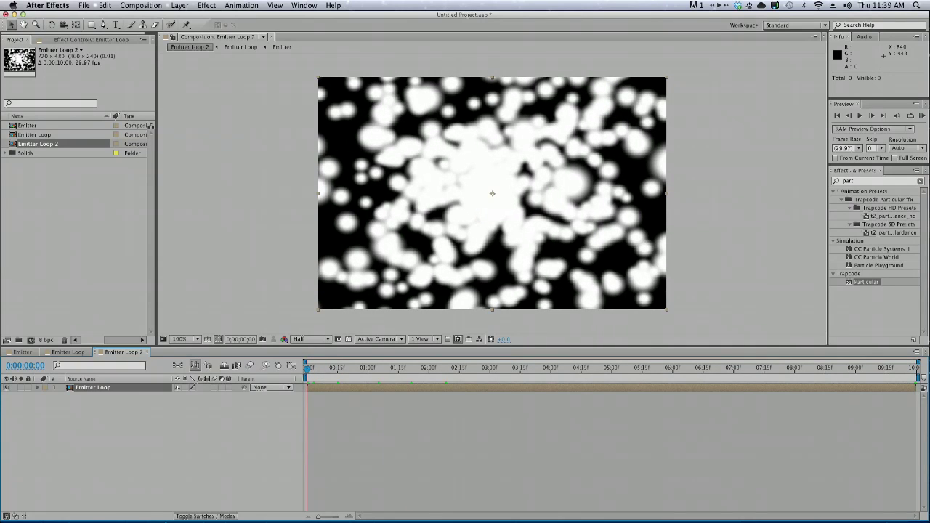
{"action": "left_click", "coordinate": [890, 367]}
{"action": "key", "text": "space"}
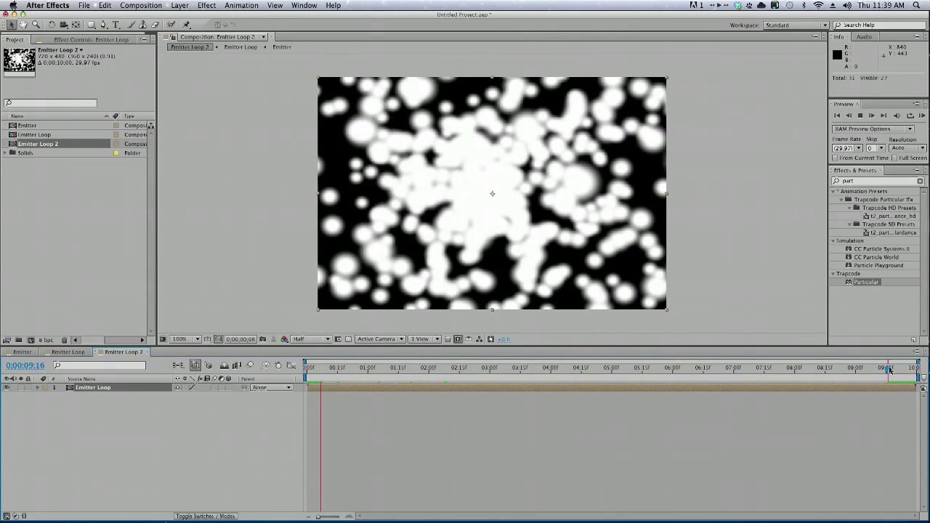
{"action": "key", "text": "space"}
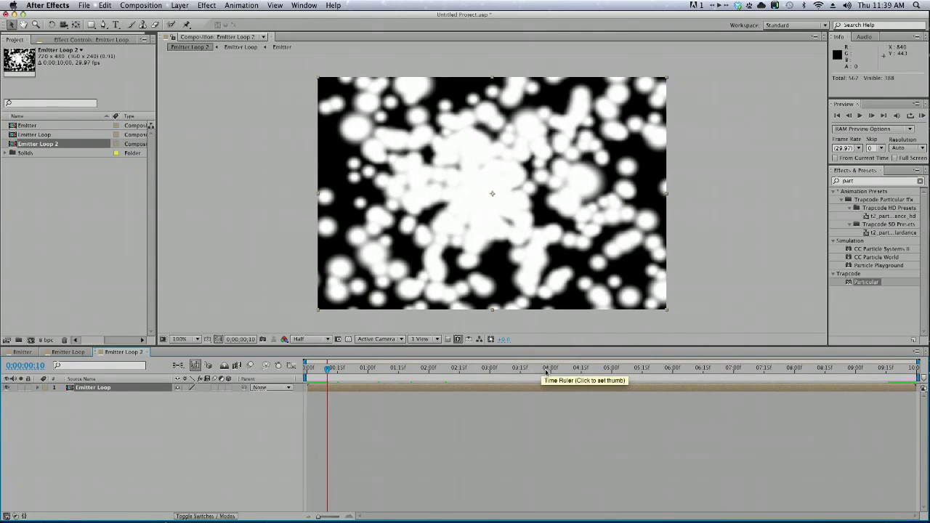
{"action": "left_click", "coordinate": [67, 352]}
Step: In the Emitter comp, lengthen particle Life from 6.0 to 8.4 and check the comp's end
{"action": "left_click", "coordinate": [22, 352]}
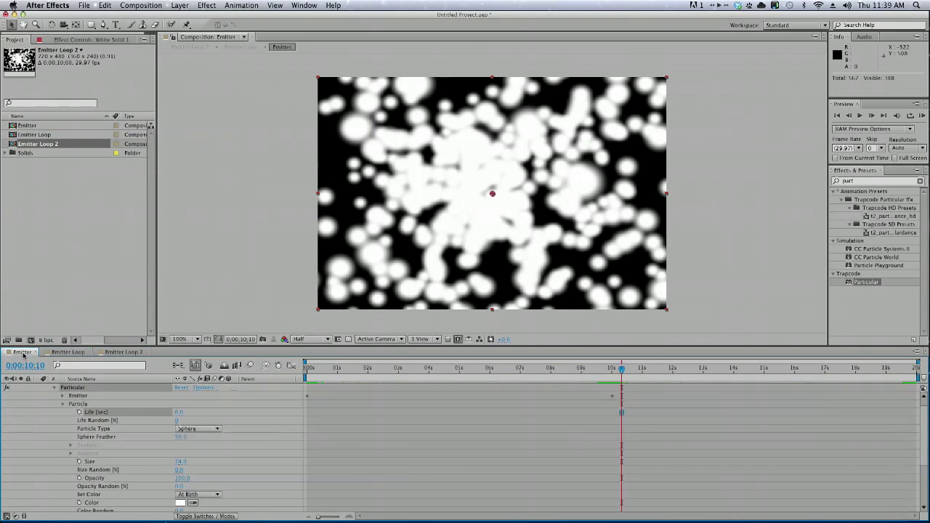
{"action": "left_click_drag", "start_coordinate": [499, 369], "coordinate": [600, 374]}
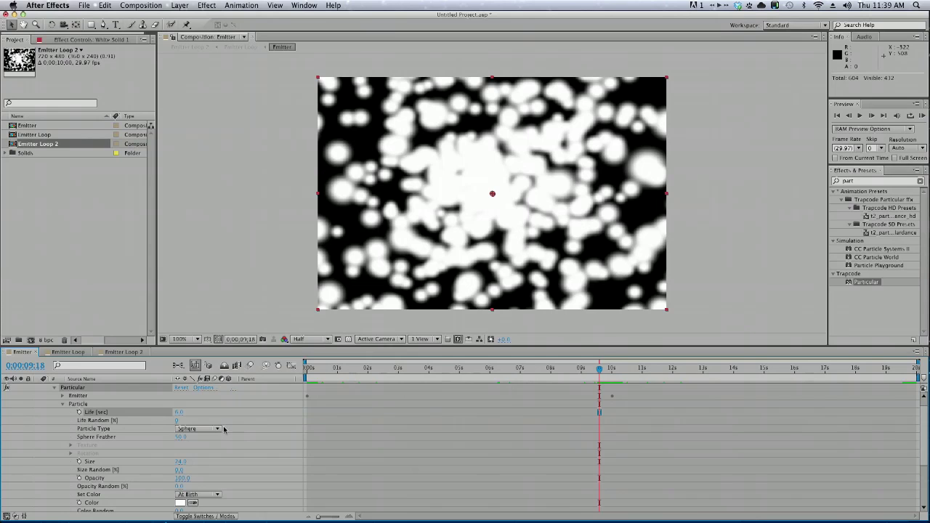
{"action": "left_click_drag", "start_coordinate": [628, 370], "coordinate": [686, 376]}
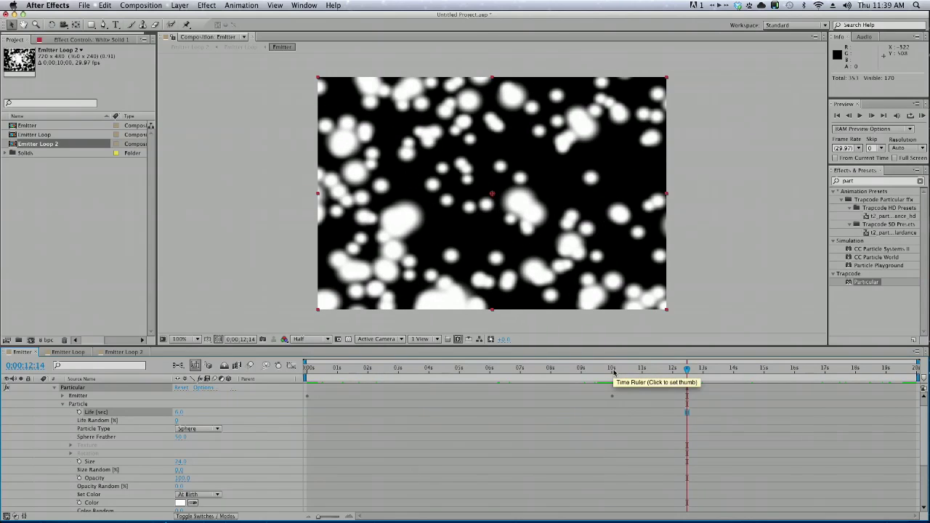
{"action": "left_click_drag", "start_coordinate": [614, 371], "coordinate": [927, 378]}
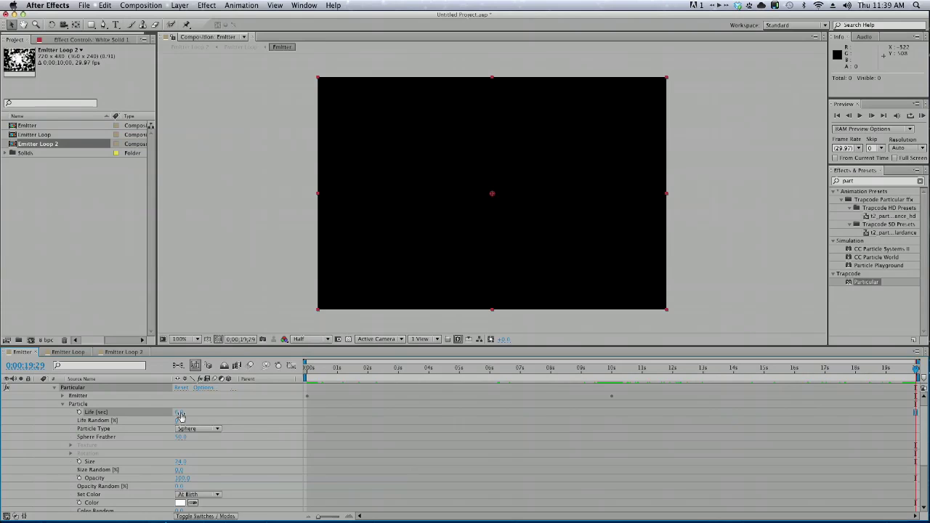
{"action": "left_click_drag", "start_coordinate": [179, 413], "coordinate": [209, 416]}
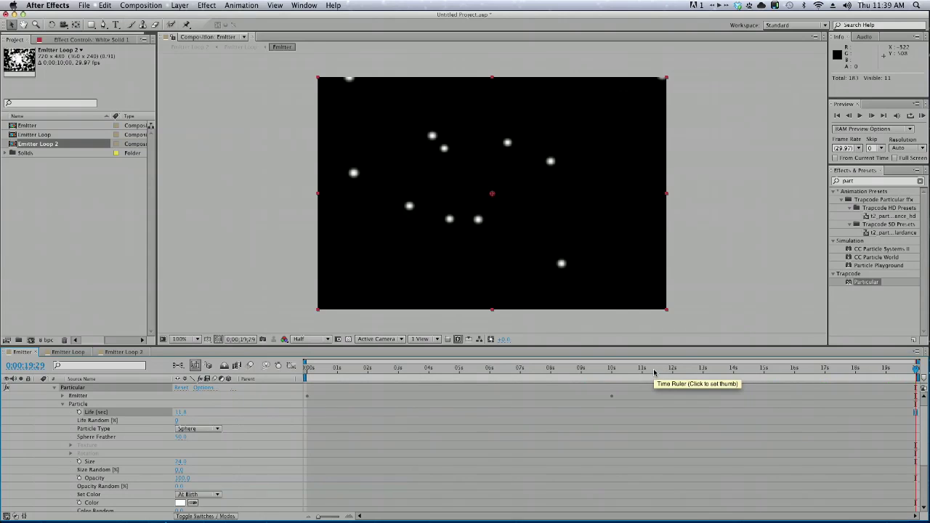
{"action": "left_click_drag", "start_coordinate": [654, 372], "coordinate": [917, 372]}
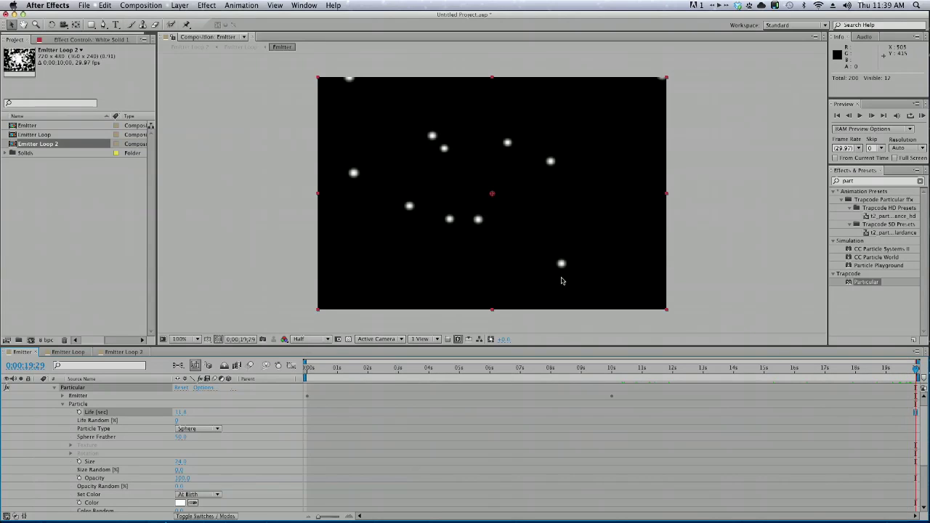
Step: Enter 10 seconds as the Particular particle Life
{"action": "left_click", "coordinate": [186, 412]}
{"action": "type", "text": "10"}
{"action": "key", "text": "Return"}
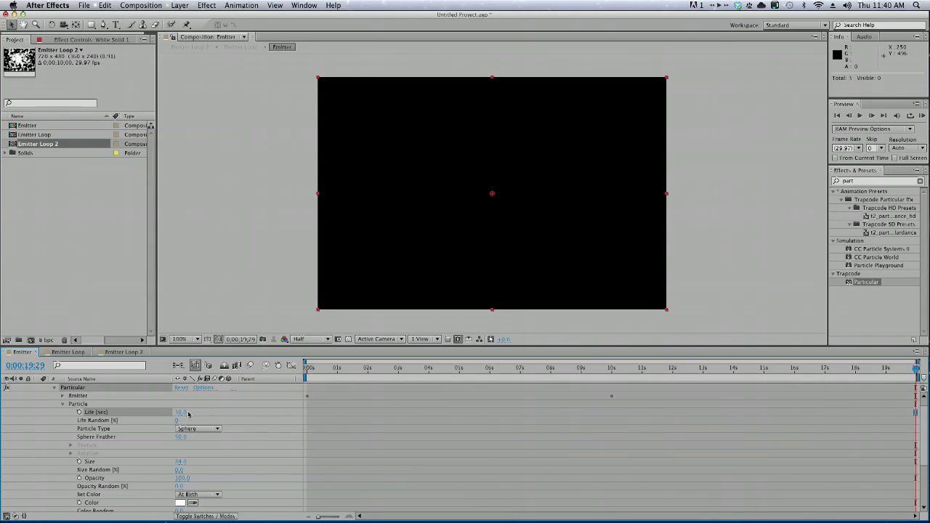
{"action": "scroll", "coordinate": [355, 415], "scroll_direction": "down", "scroll_amount": 2}
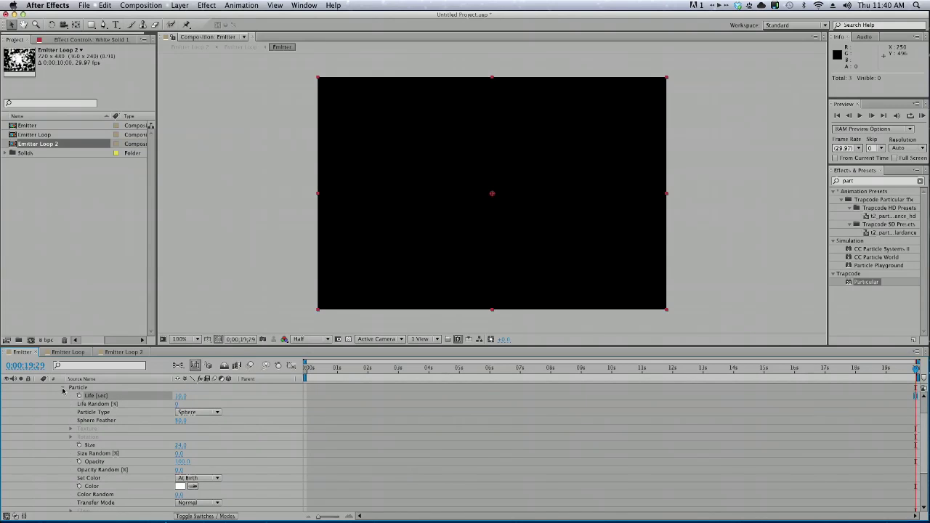
Step: Raise the particles' Life Random from 0 to 100%
{"action": "left_click", "coordinate": [63, 389]}
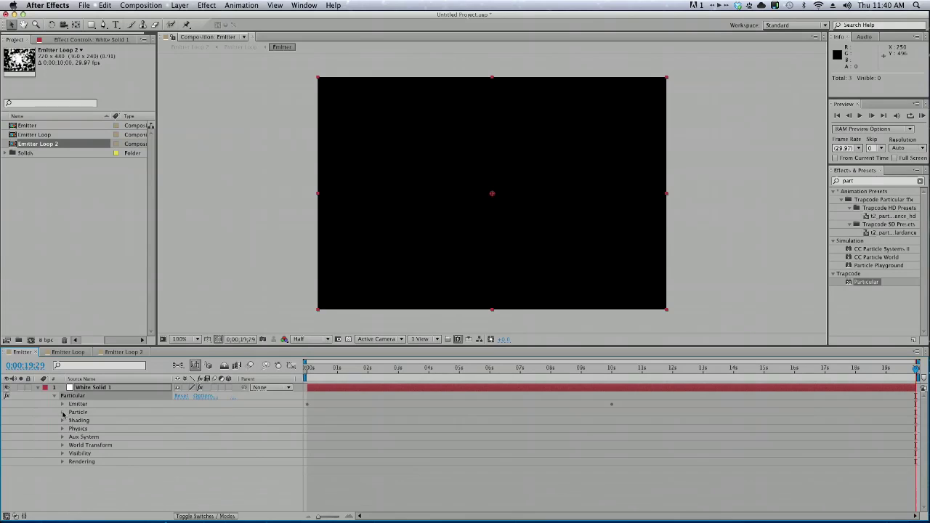
{"action": "left_click", "coordinate": [62, 412]}
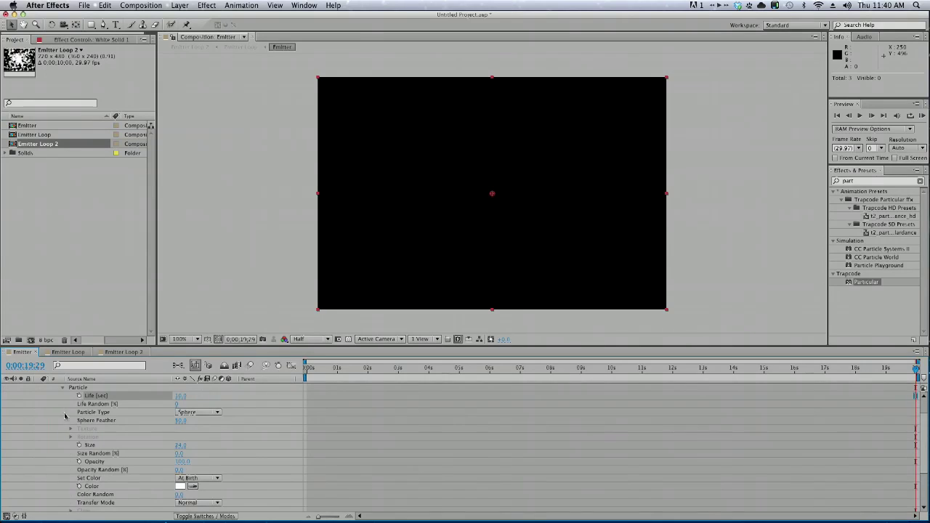
{"action": "left_click", "coordinate": [107, 406]}
{"action": "left_click_drag", "start_coordinate": [175, 408], "coordinate": [206, 410]}
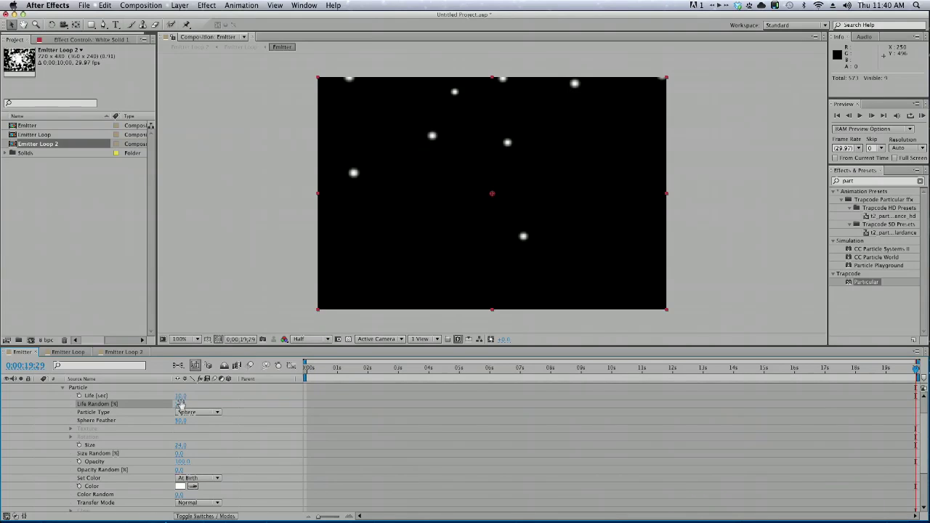
{"action": "left_click_drag", "start_coordinate": [180, 405], "coordinate": [181, 400]}
{"action": "mouse_move", "coordinate": [182, 405]}
{"action": "left_mouse_down"}
{"action": "mouse_move", "coordinate": [162, 405]}
{"action": "mouse_move", "coordinate": [185, 405]}
{"action": "left_mouse_up"}
{"action": "left_click_drag", "start_coordinate": [178, 409], "coordinate": [215, 407]}
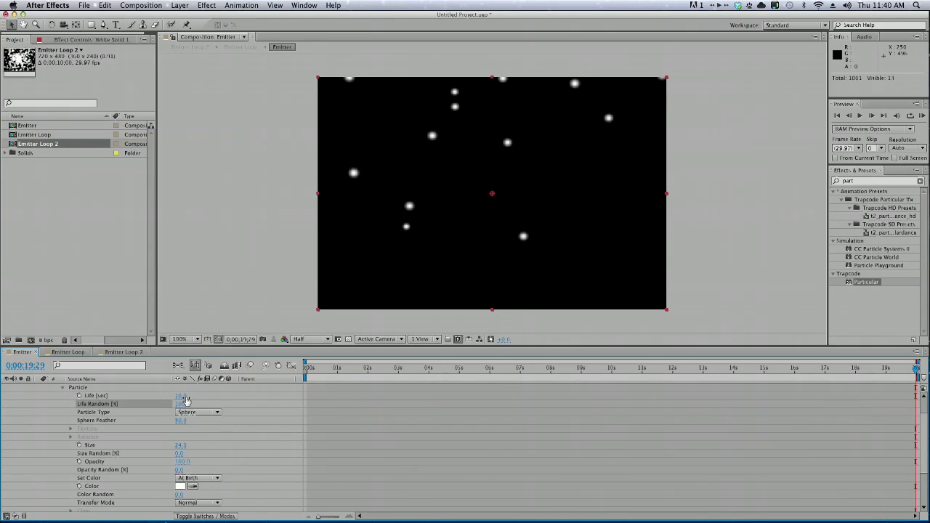
Step: Shorten particle Life to 1.4 seconds and confirm particles fill the frame at about 13 seconds
{"action": "left_click", "coordinate": [182, 397]}
{"action": "mouse_move", "coordinate": [182, 396]}
{"action": "left_mouse_down"}
{"action": "mouse_move", "coordinate": [165, 398]}
{"action": "mouse_move", "coordinate": [178, 401]}
{"action": "left_mouse_up"}
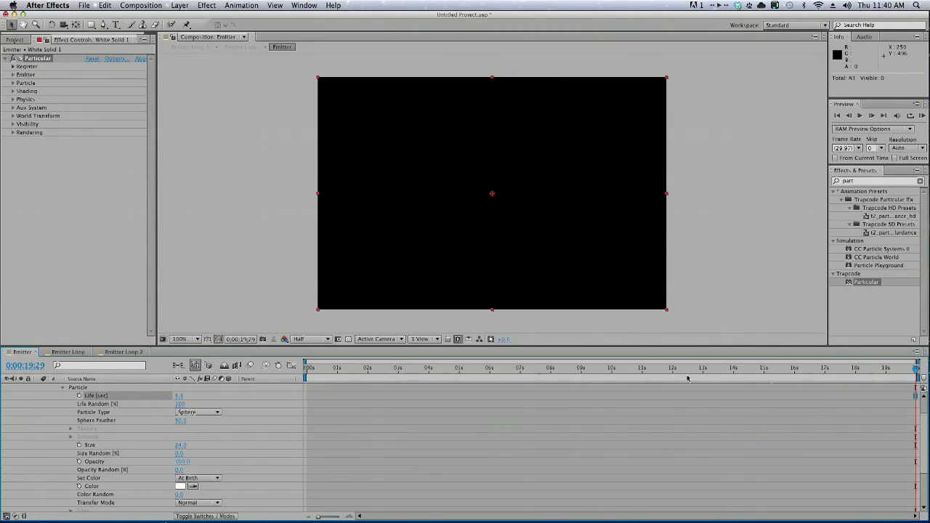
{"action": "left_click", "coordinate": [896, 373]}
{"action": "left_click_drag", "start_coordinate": [895, 375], "coordinate": [574, 375]}
{"action": "left_click", "coordinate": [712, 373]}
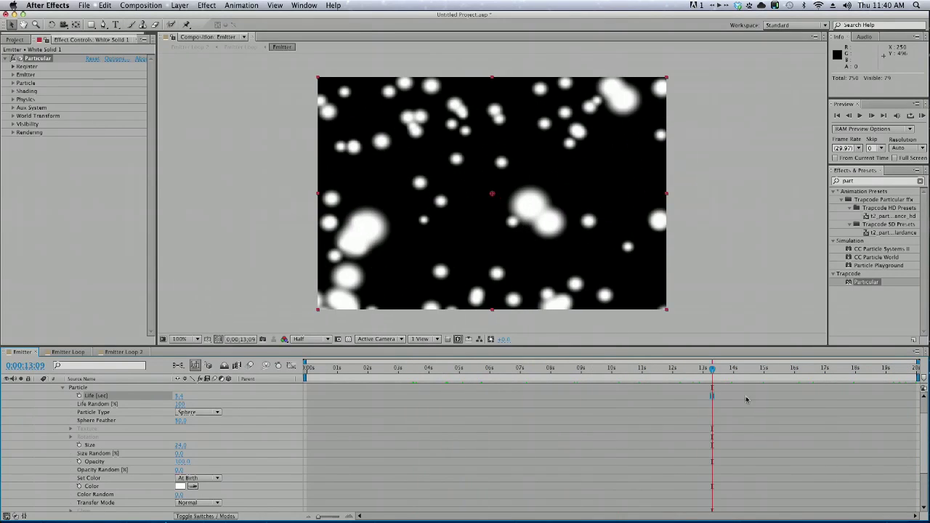